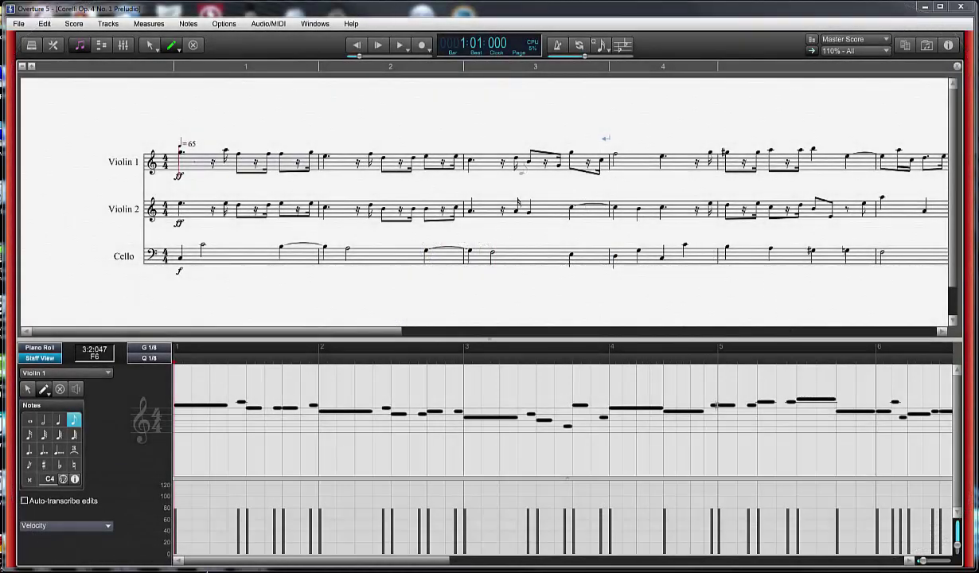
- Show the score in page view and play it back to hear the unaltered Preludio
click(314, 23)
click(342, 118)
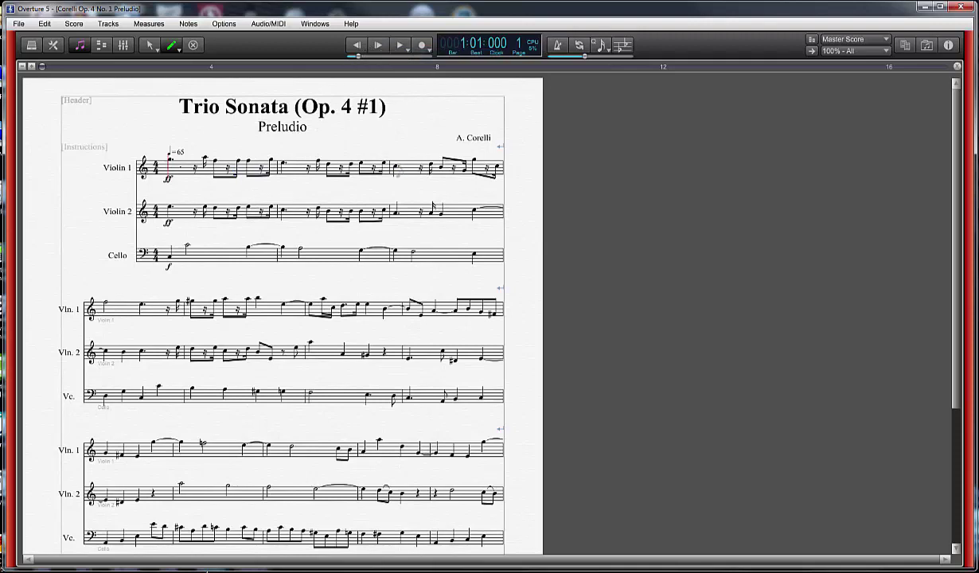
click(401, 45)
key(Escape)
- Switch the score back to the linear view with the graphic note editor and return to measure 1
click(270, 24)
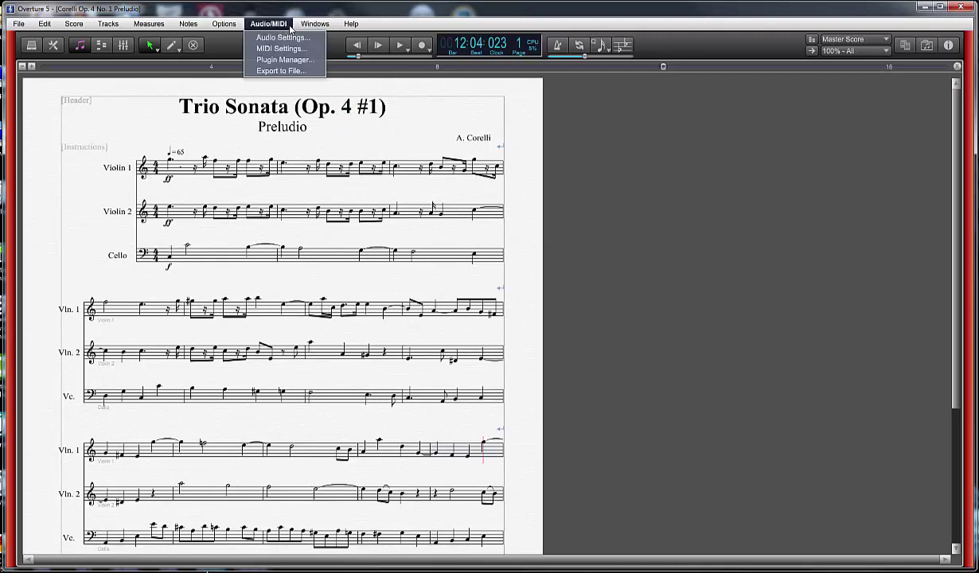
click(322, 114)
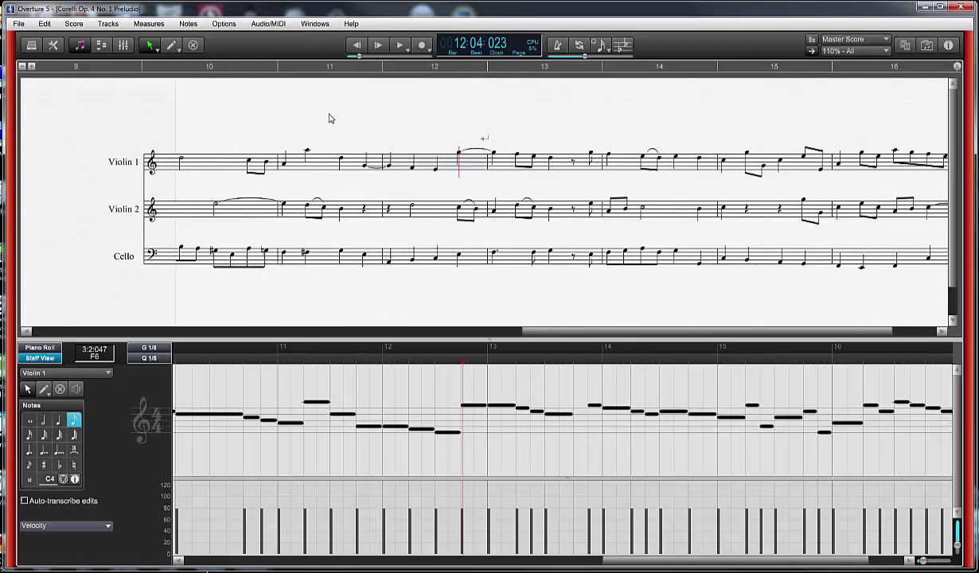
drag(557, 327, 256, 325)
click(256, 326)
- Try humanizing the entire Violin 1 part with start times randomized by 300, end times by 4, velocities by 10 and tempos by 4
click(195, 167)
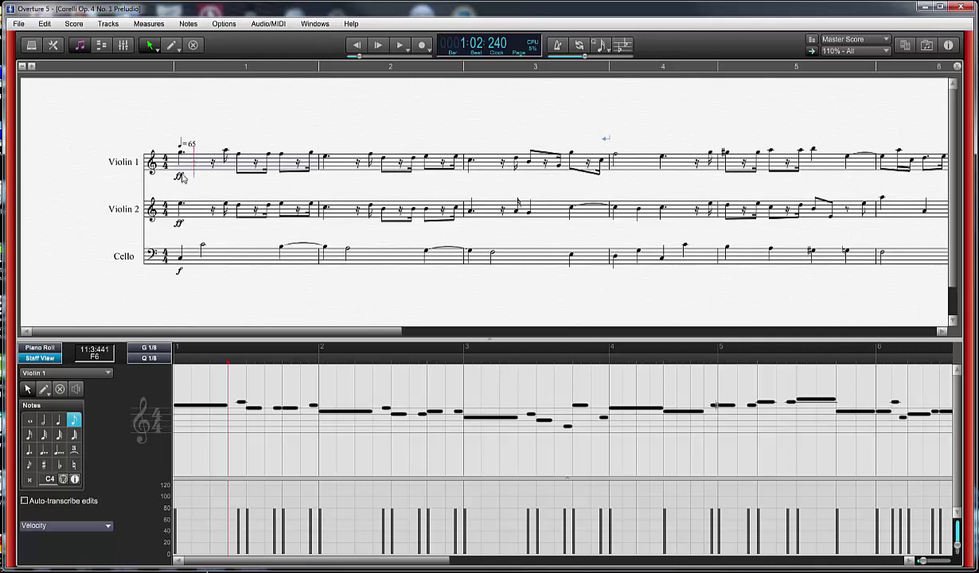
click(170, 159)
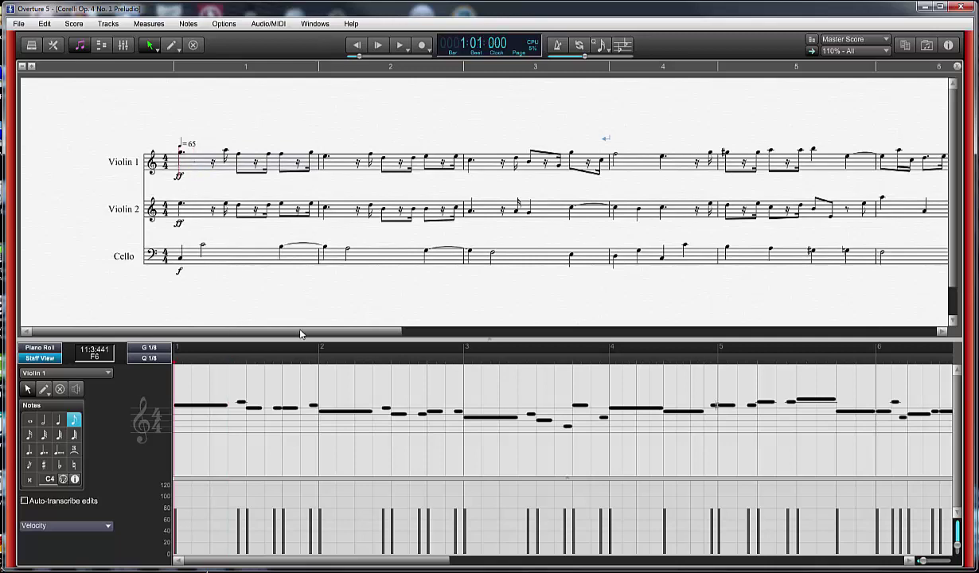
drag(239, 334, 842, 331)
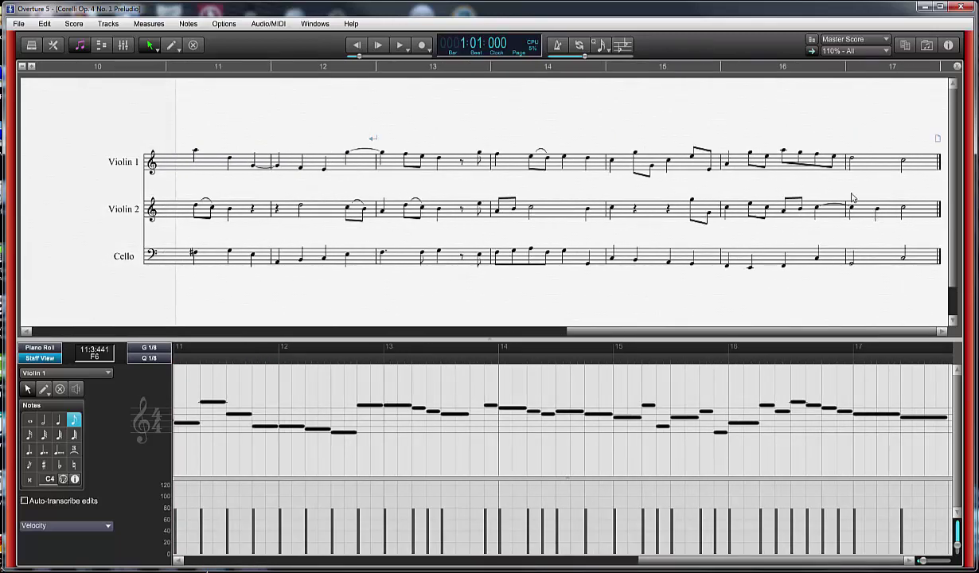
click(892, 163)
key(ctrl+a)
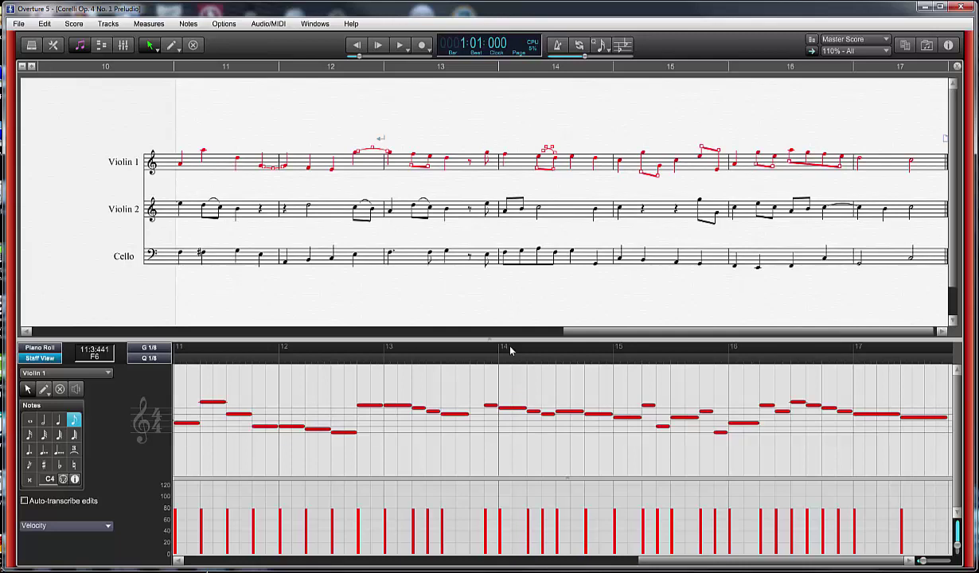
drag(580, 339, 42, 328)
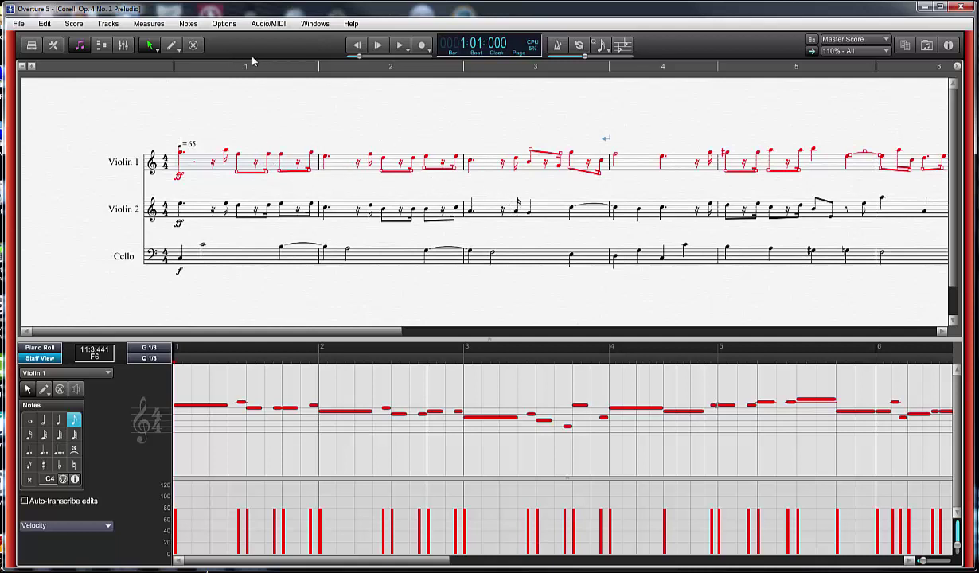
click(187, 25)
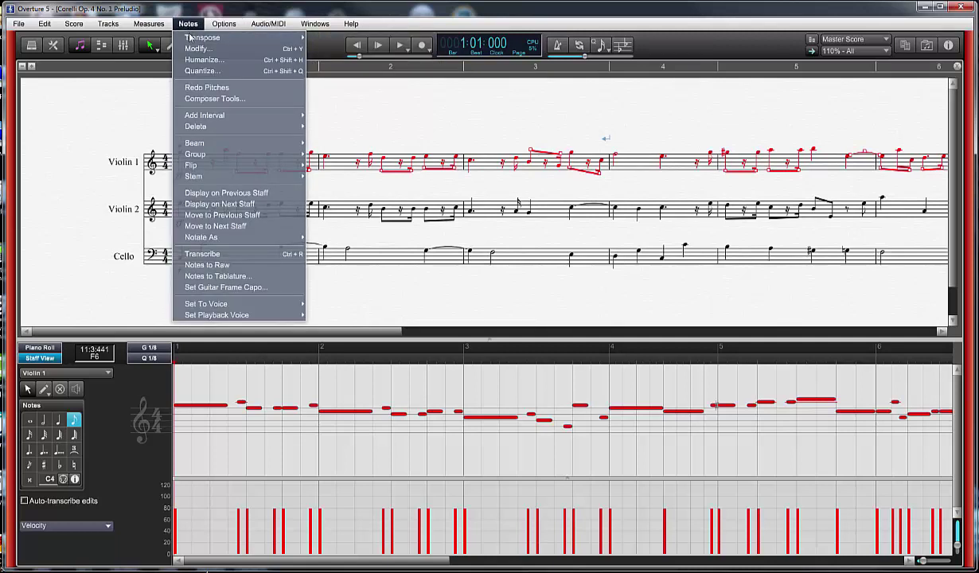
click(195, 59)
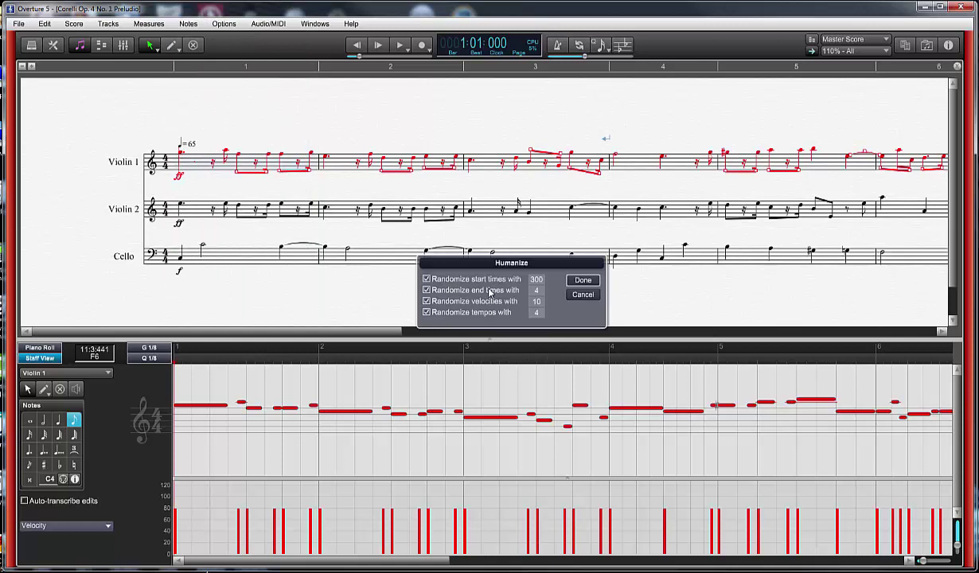
click(534, 281)
click(427, 302)
click(426, 312)
text(200)
click(581, 281)
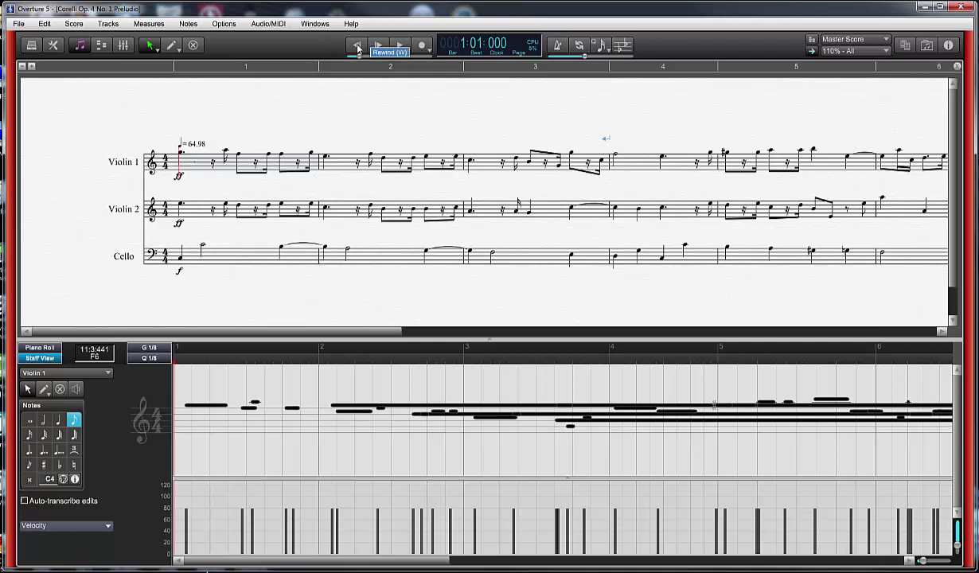
- Play back the opening measures to hear the exaggerated timing, and undo the Violin 1 humanization
click(401, 46)
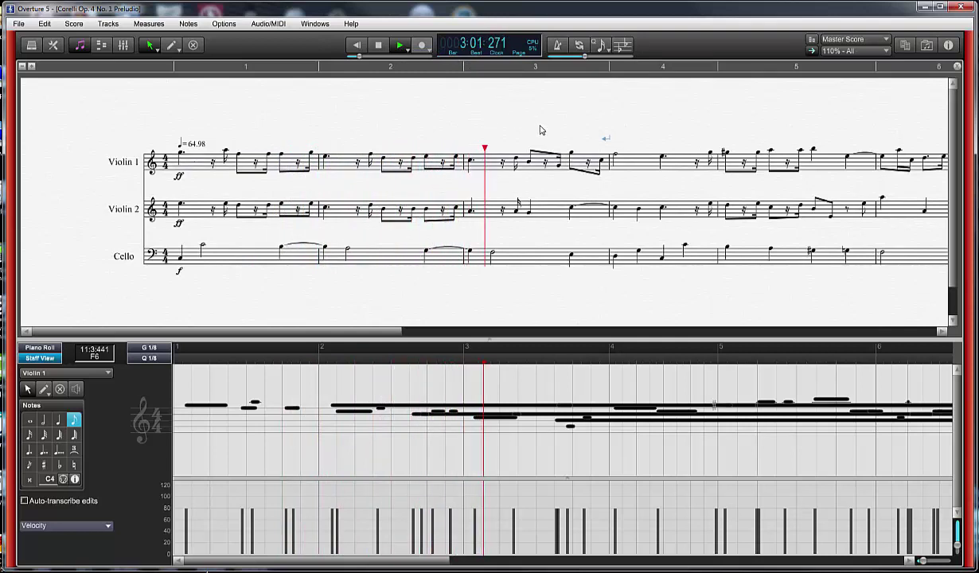
click(380, 46)
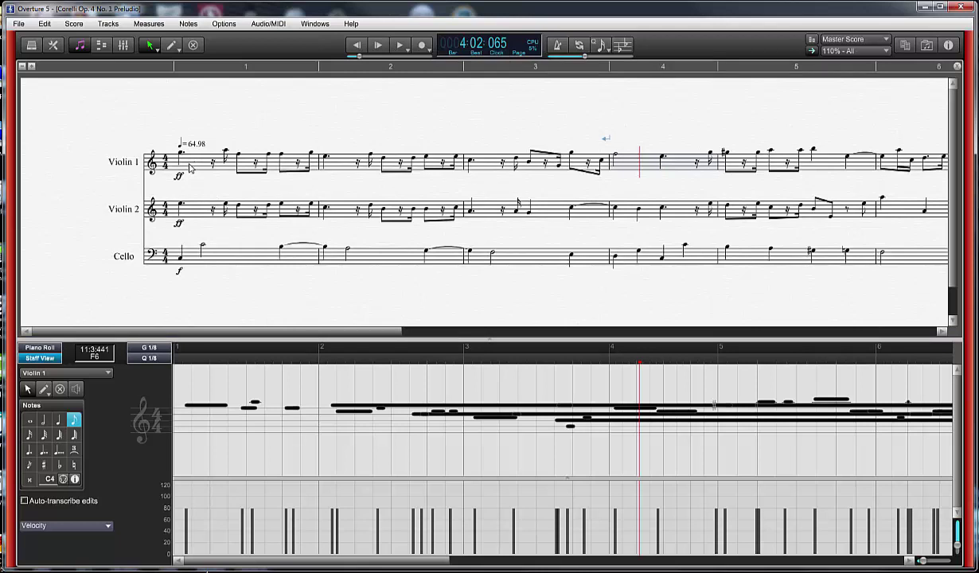
key(ctrl+Home)
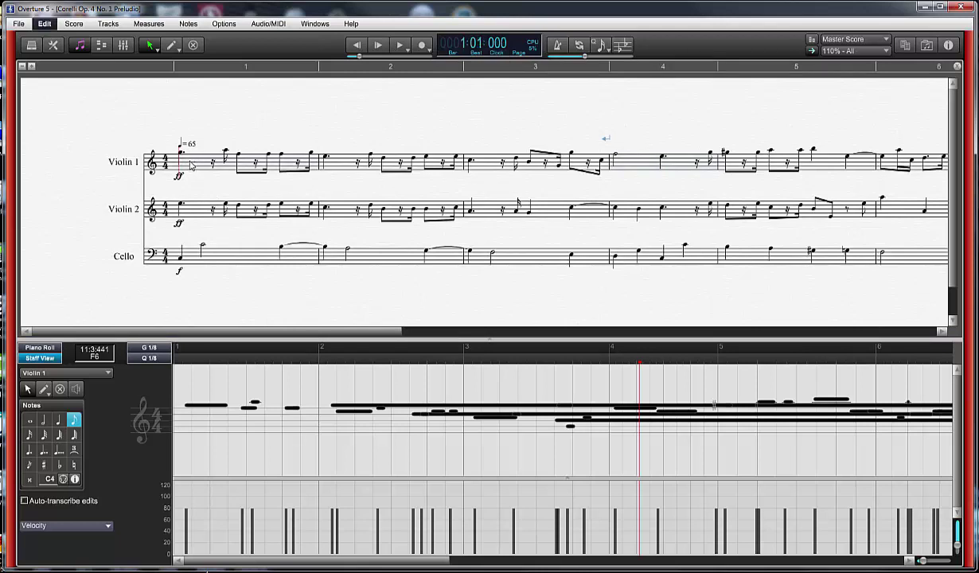
- Select all of Violin 1 from measure 1 to 17 and humanize it with start times randomized by 15
click(210, 169)
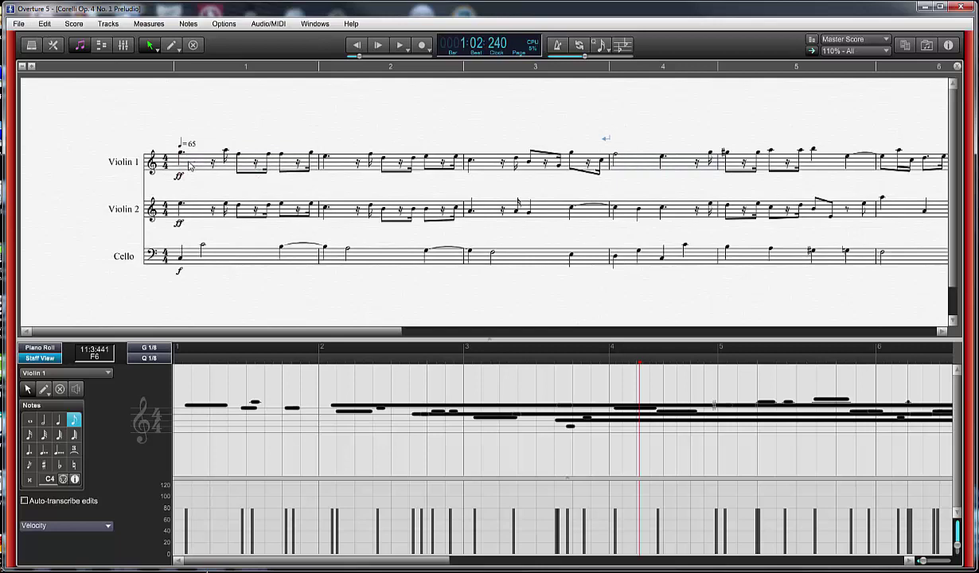
drag(257, 334, 889, 375)
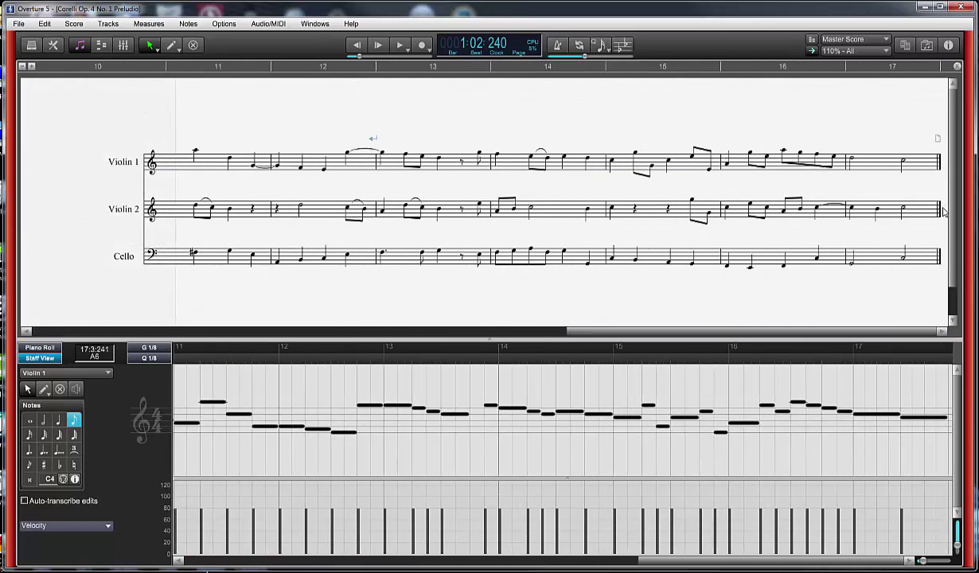
double_click(925, 169)
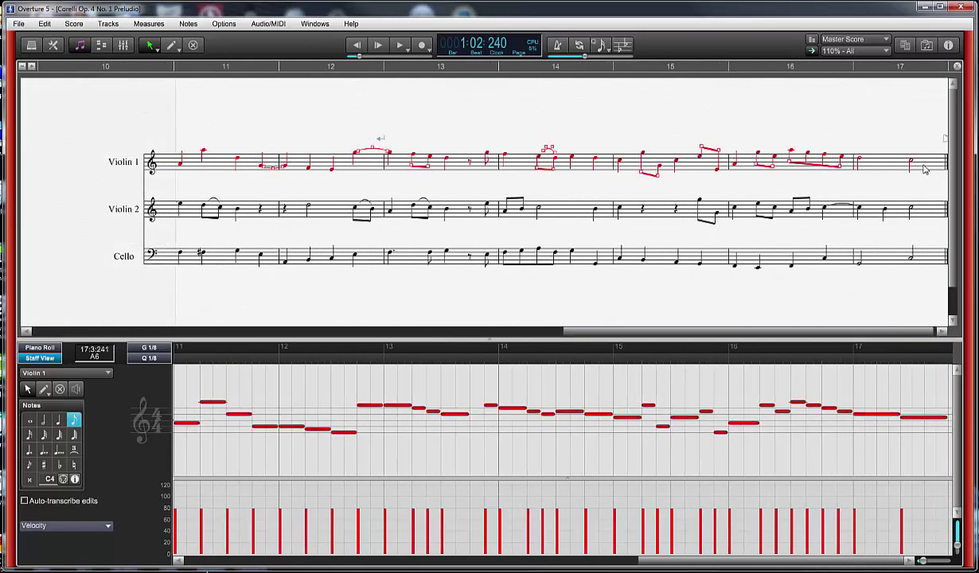
click(151, 25)
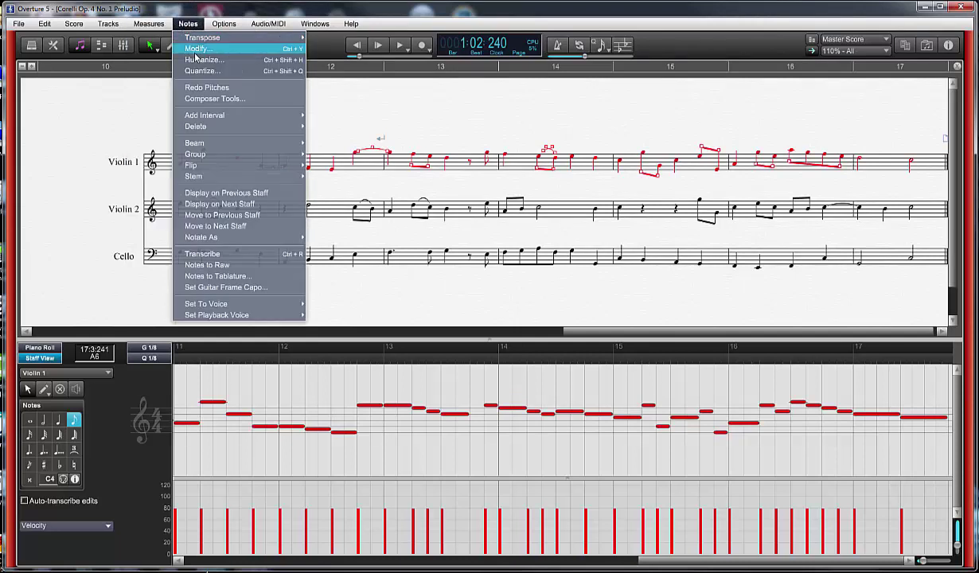
click(213, 64)
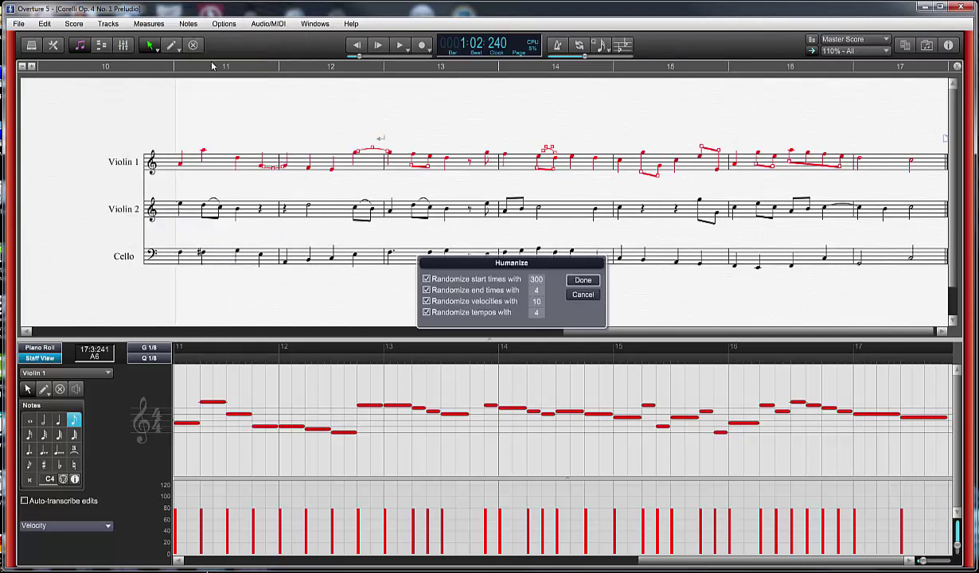
double_click(538, 280)
text(15)
click(584, 281)
- Play the score from the beginning to hear the subtly humanized Violin 1 part, and stop in measure 5
click(359, 48)
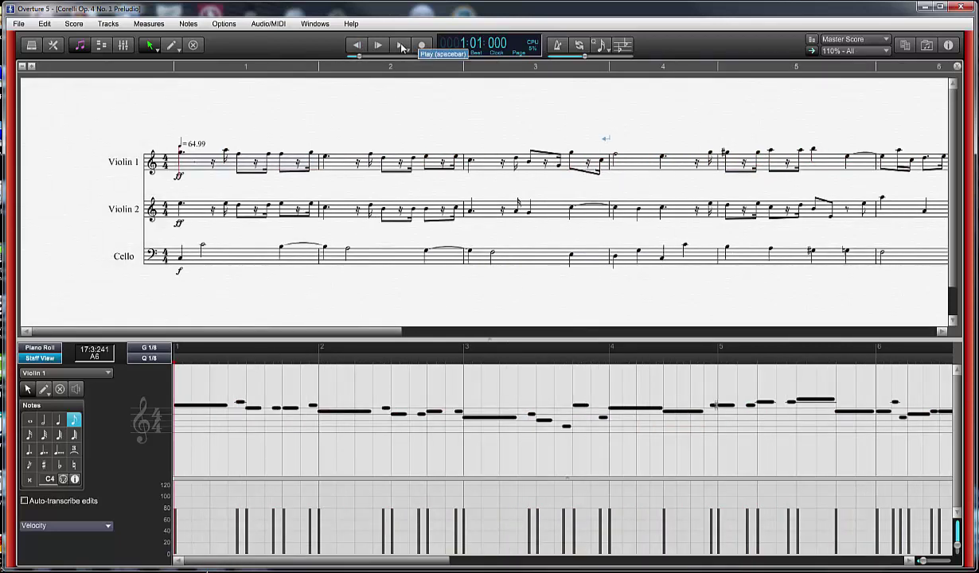
click(402, 47)
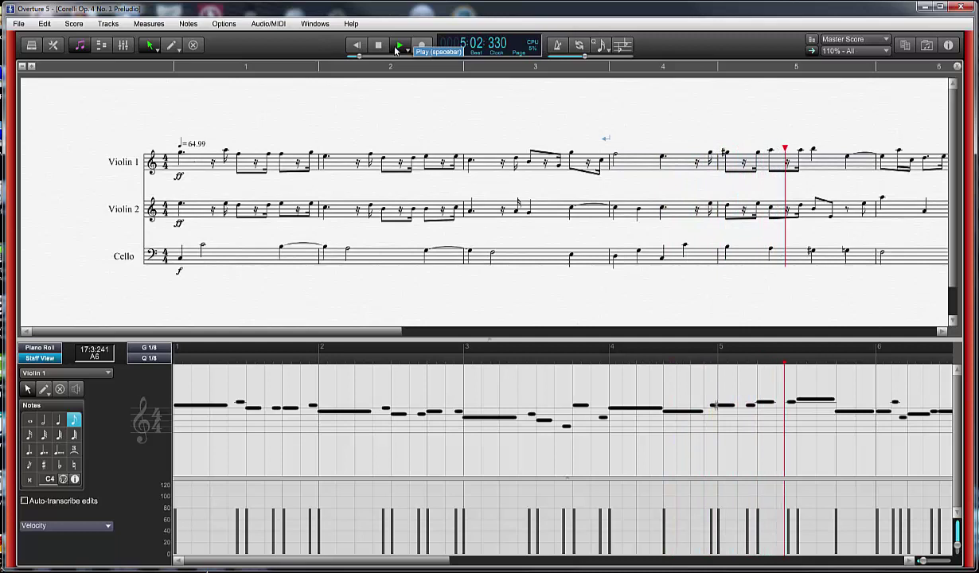
key(space)
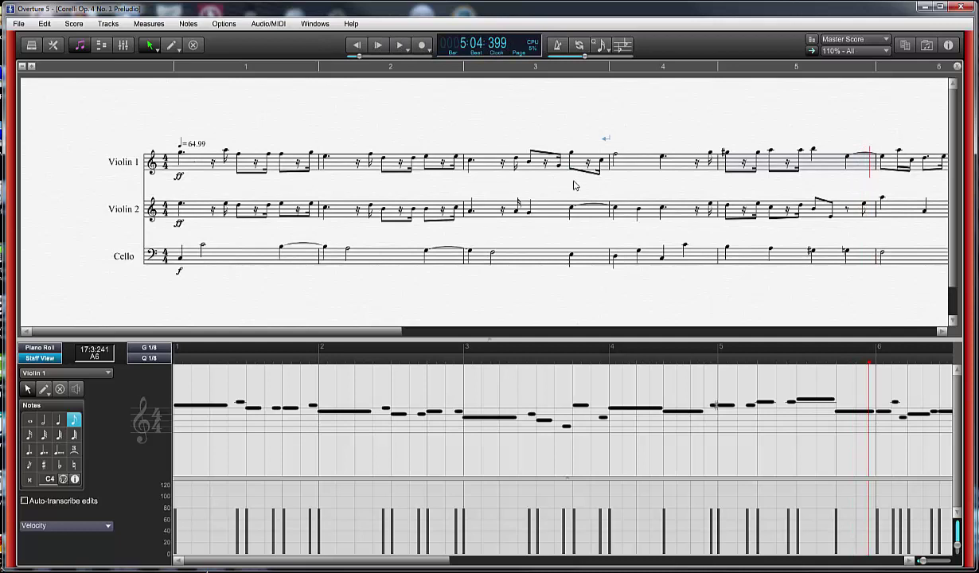
- Select all of Violin 2 from measure 1 to 17 and humanize it with a different start-time randomization
click(187, 216)
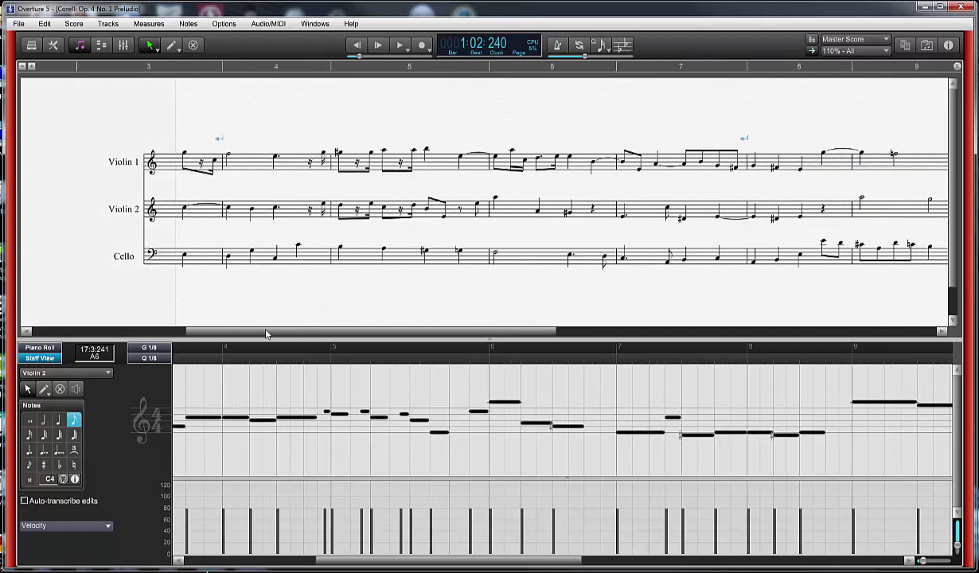
drag(267, 334, 105, 333)
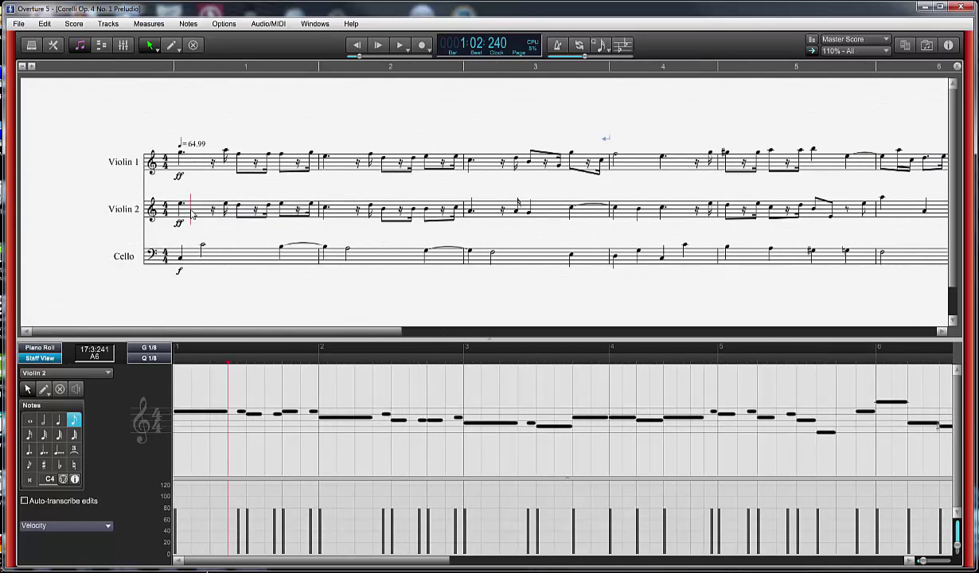
drag(235, 328, 930, 363)
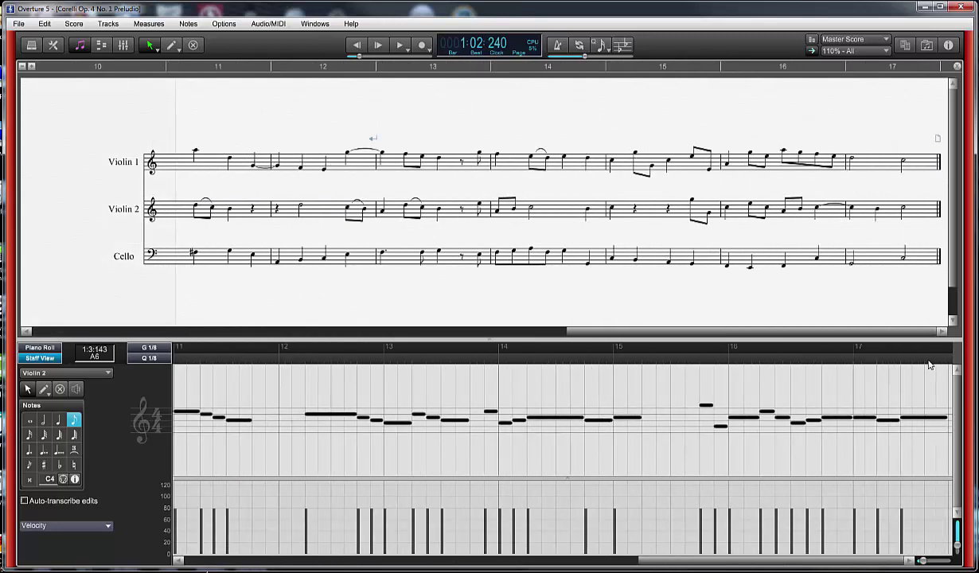
click(910, 196)
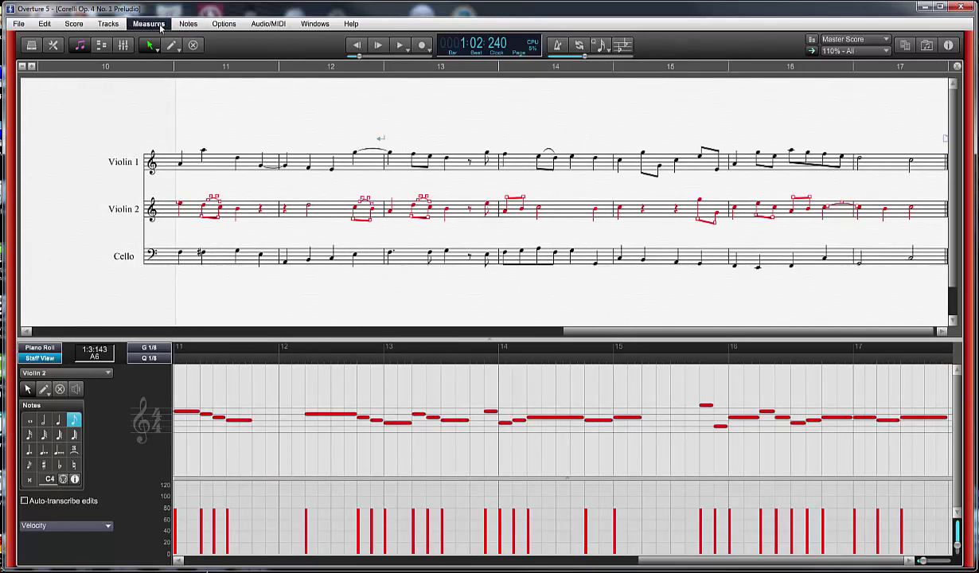
click(188, 23)
click(201, 60)
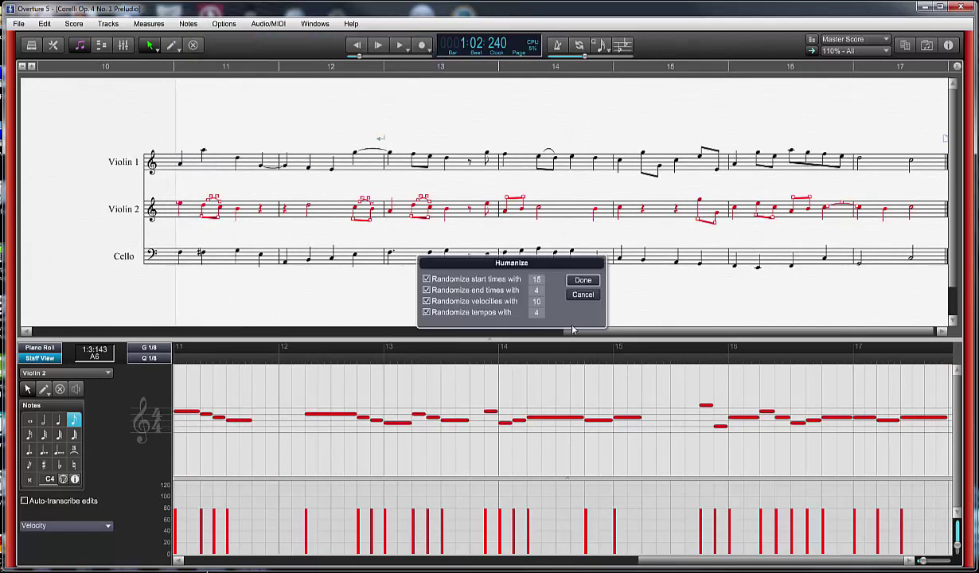
double_click(535, 280)
text(106)
click(583, 281)
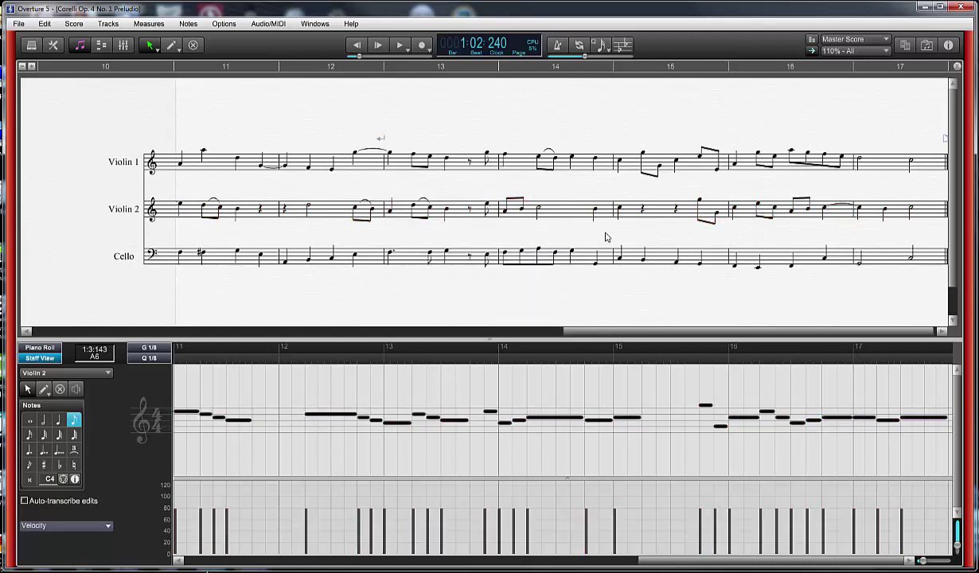
- Play the score from the beginning to hear both humanized violin parts, and stop in measure 6
click(356, 46)
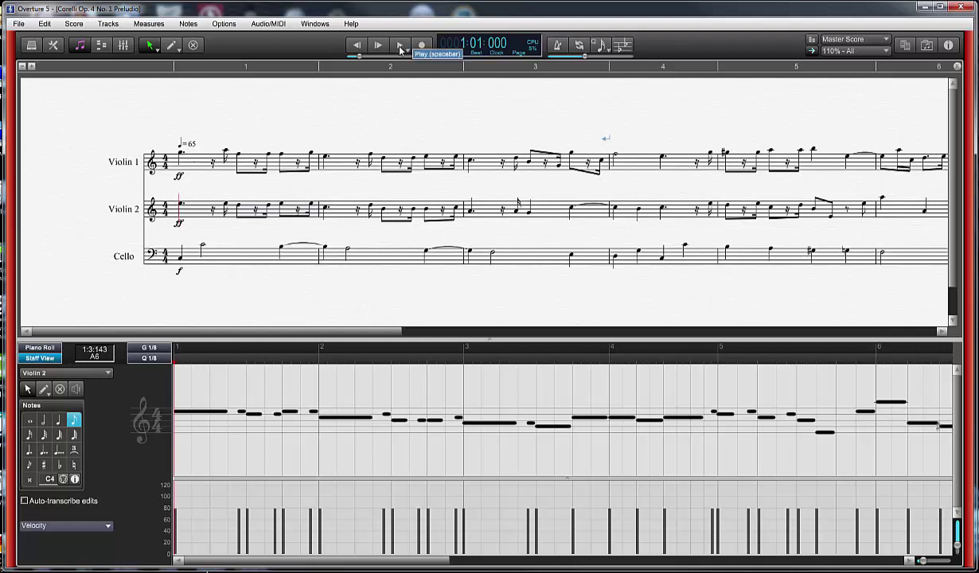
click(400, 48)
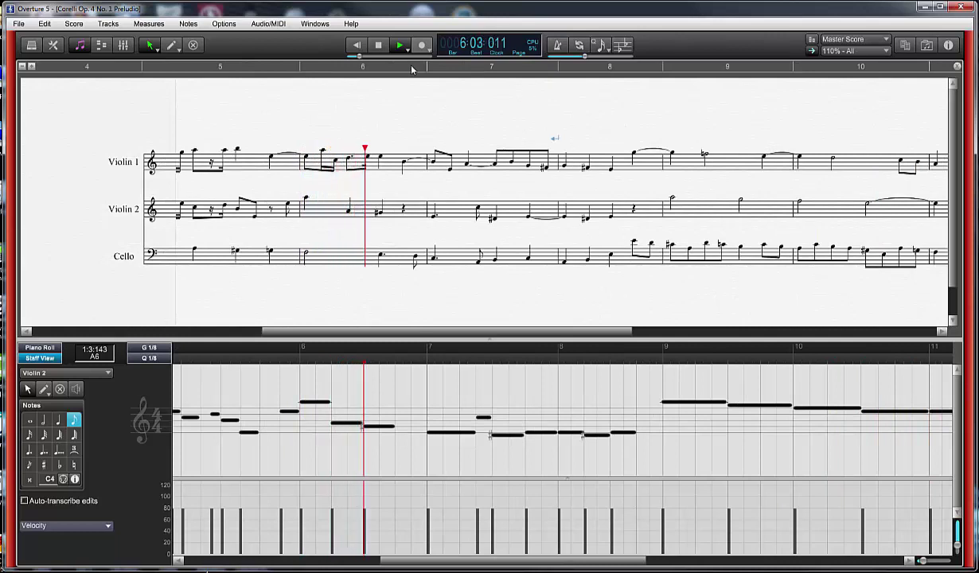
click(380, 45)
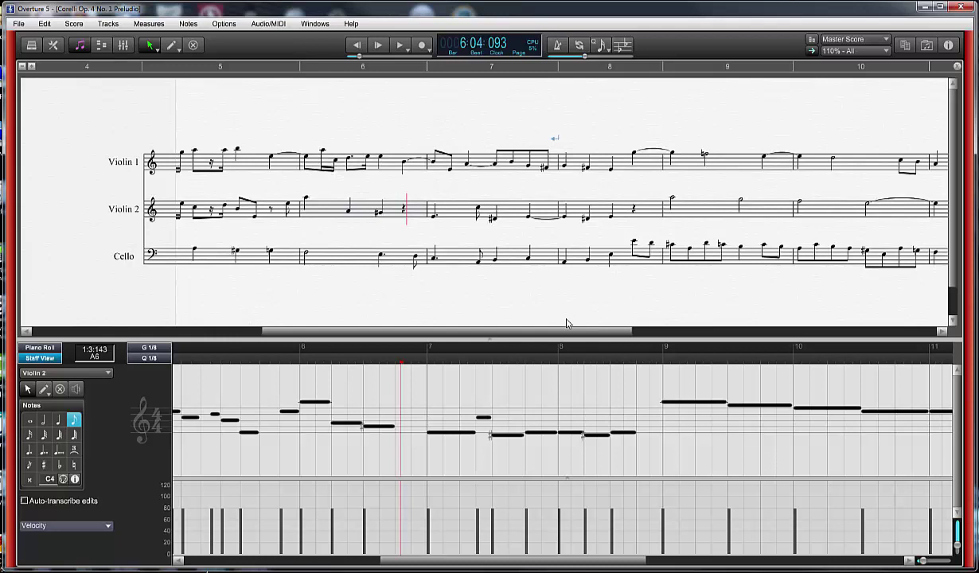
- Select all of the Cello part from measure 1 to 17 and humanize it with start times randomized by 4
drag(612, 331, 307, 335)
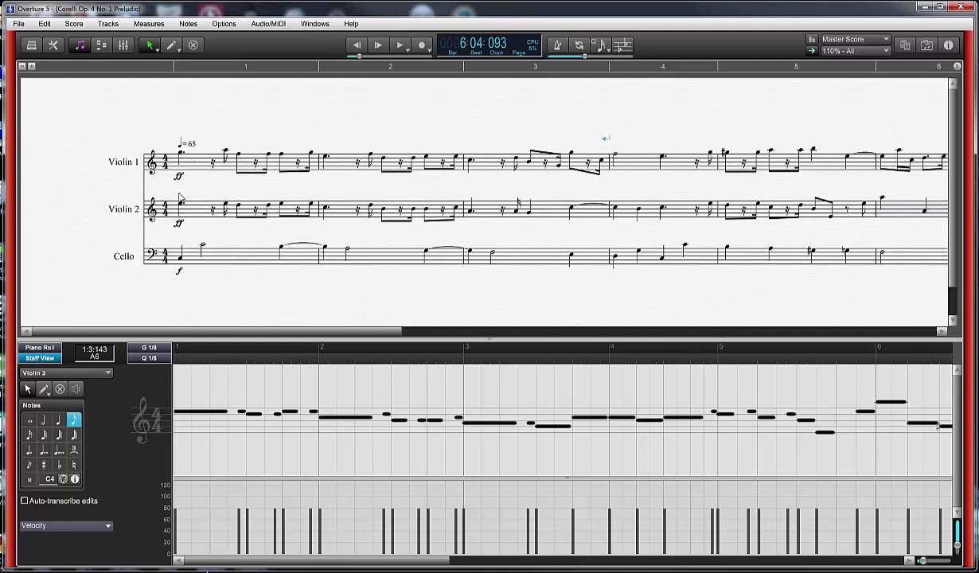
click(357, 47)
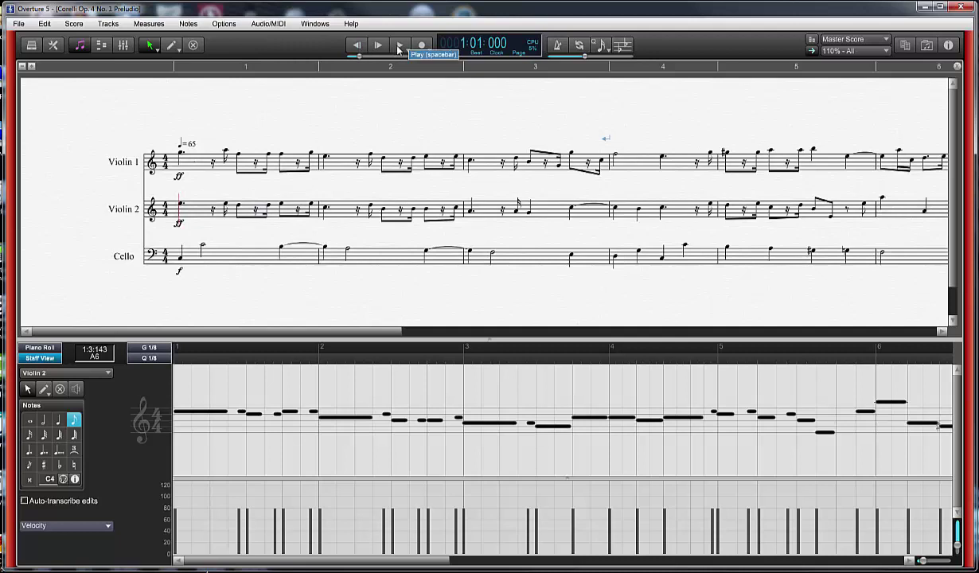
click(180, 260)
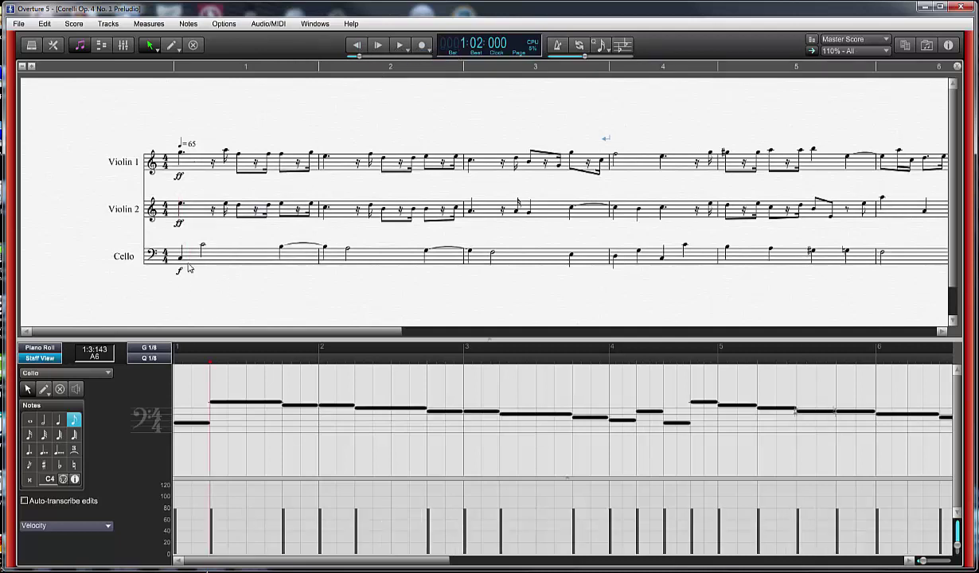
click(211, 267)
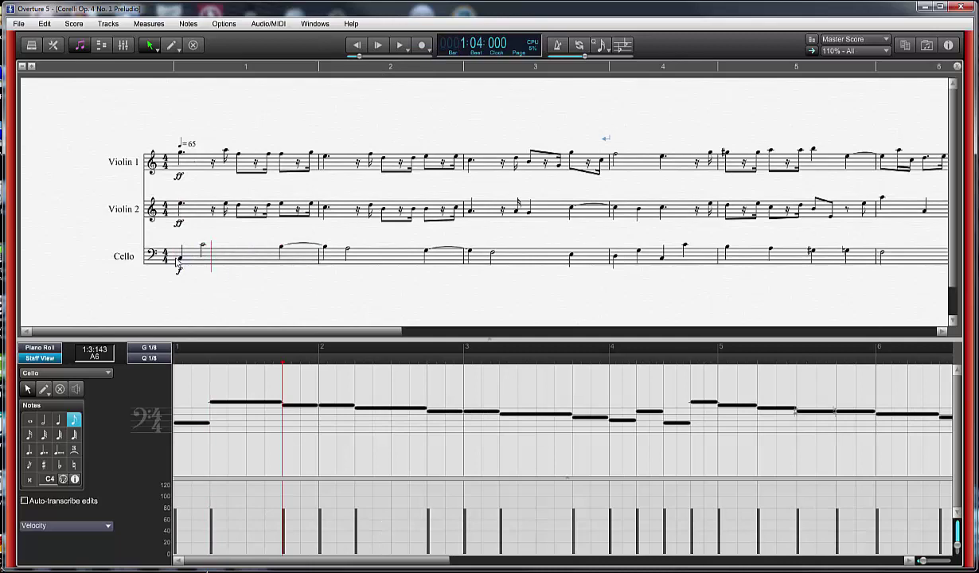
drag(199, 330, 813, 345)
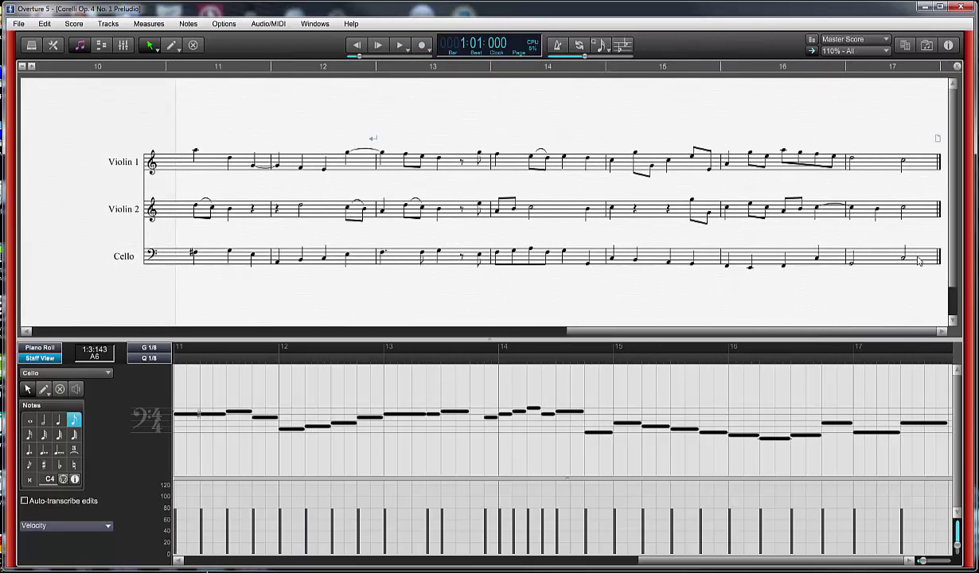
triple_click(885, 252)
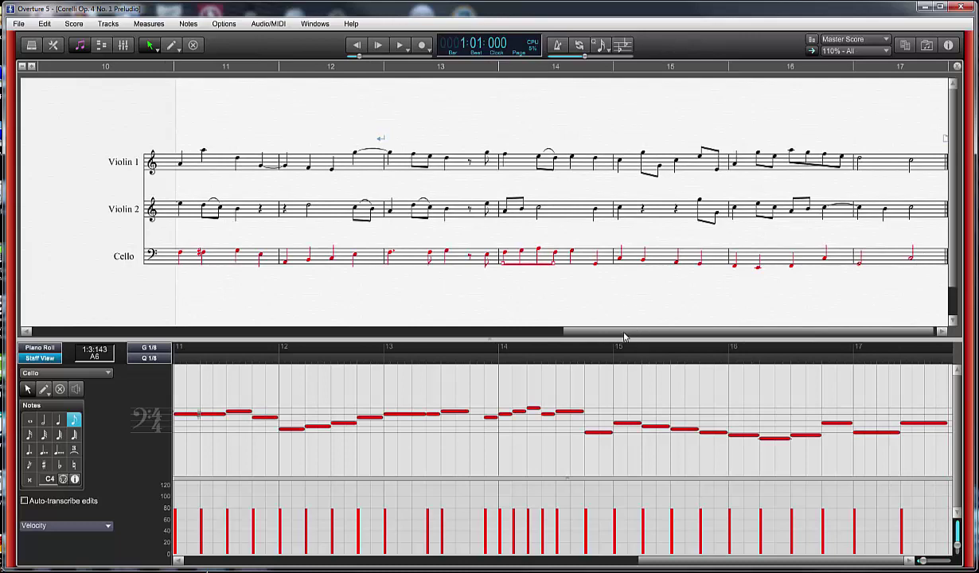
drag(639, 334, 57, 326)
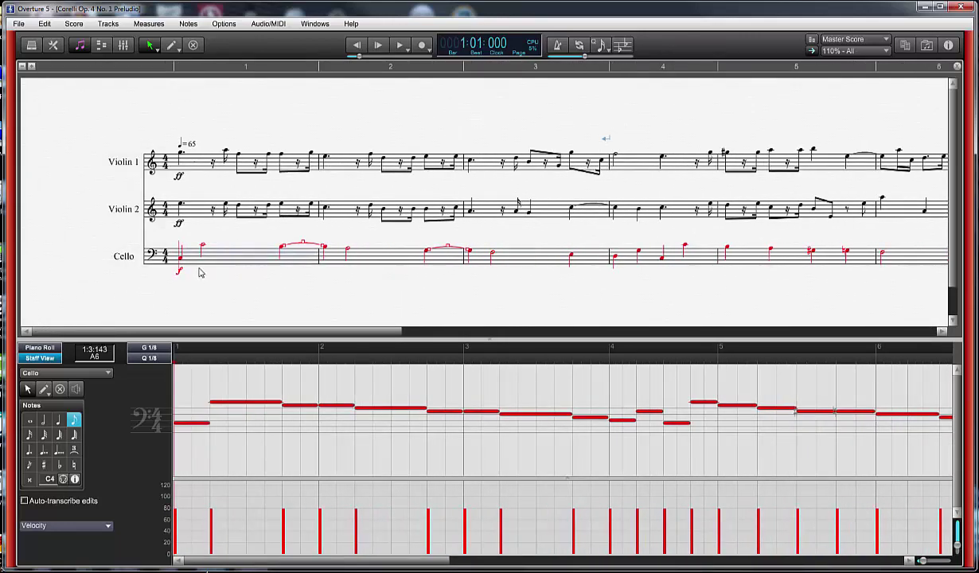
click(188, 23)
click(202, 59)
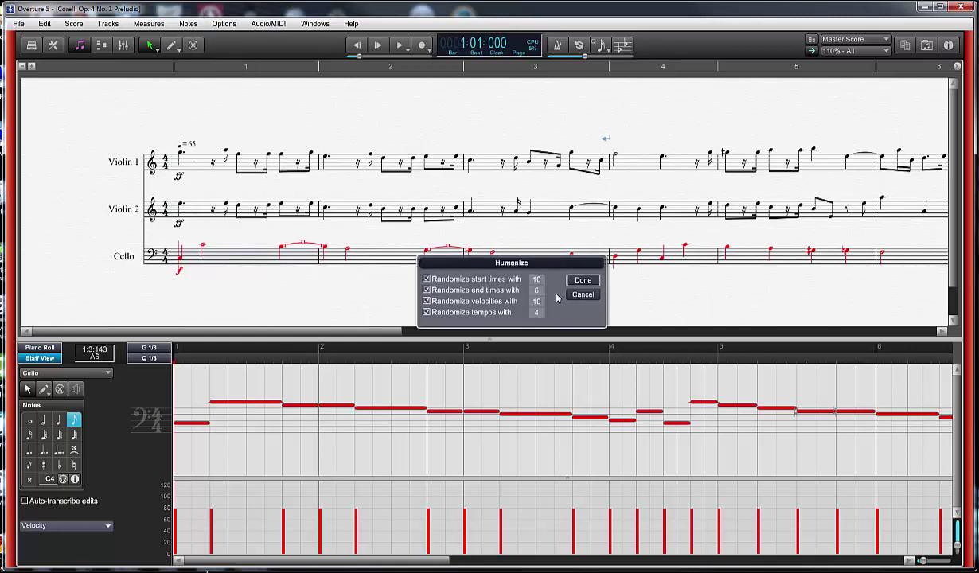
double_click(538, 280)
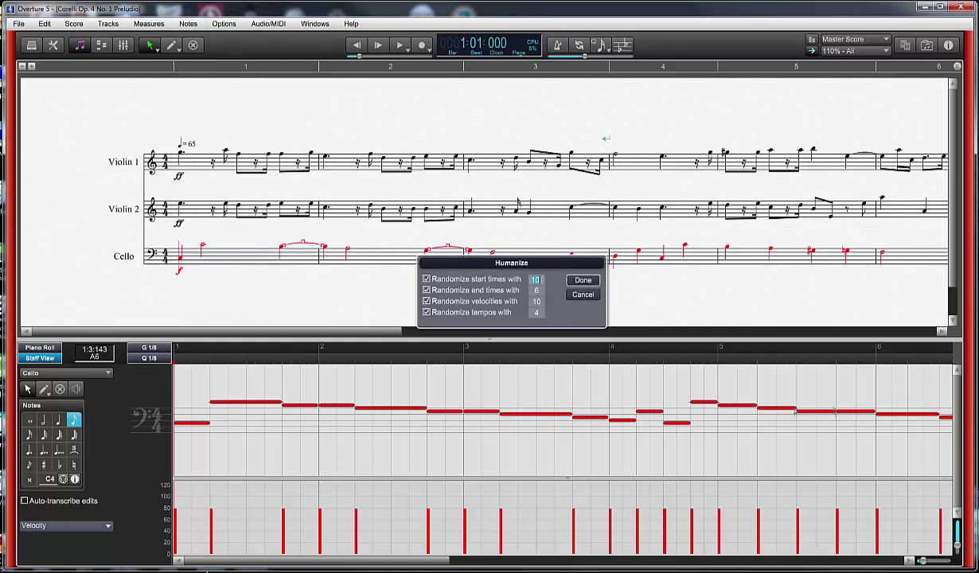
text(4)
double_click(539, 291)
click(558, 300)
click(583, 280)
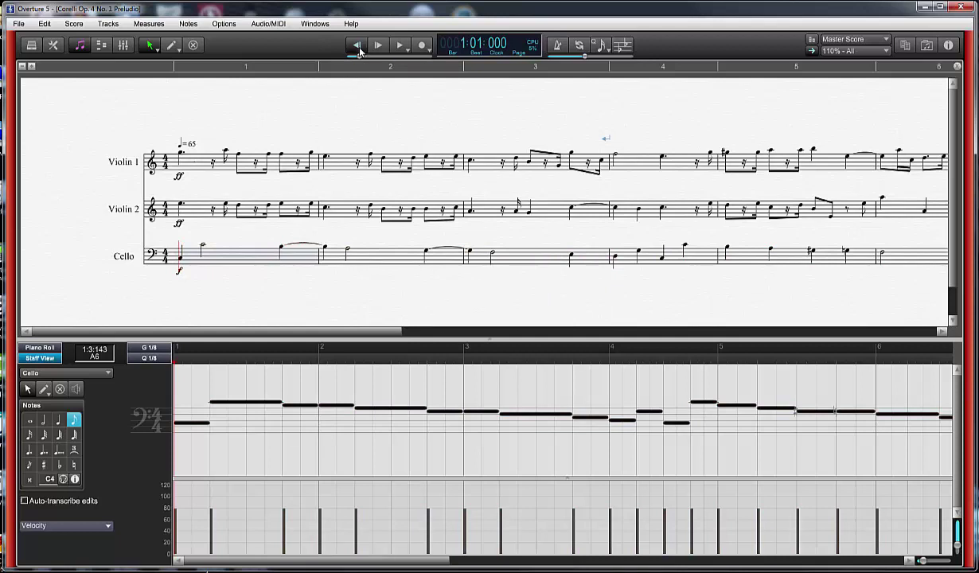
- Play the score from the beginning to hear all three humanized parts, and stop in measure 8
click(401, 46)
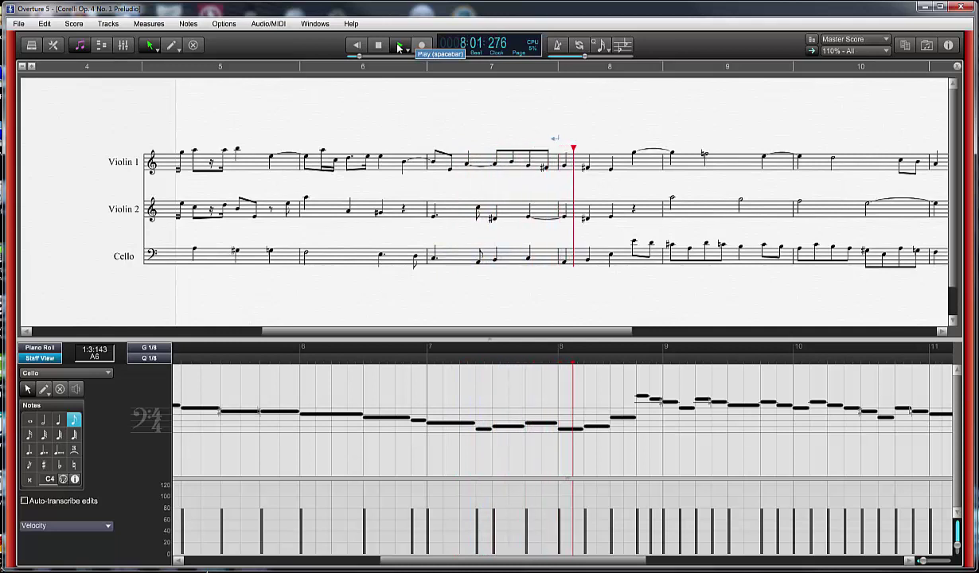
click(379, 45)
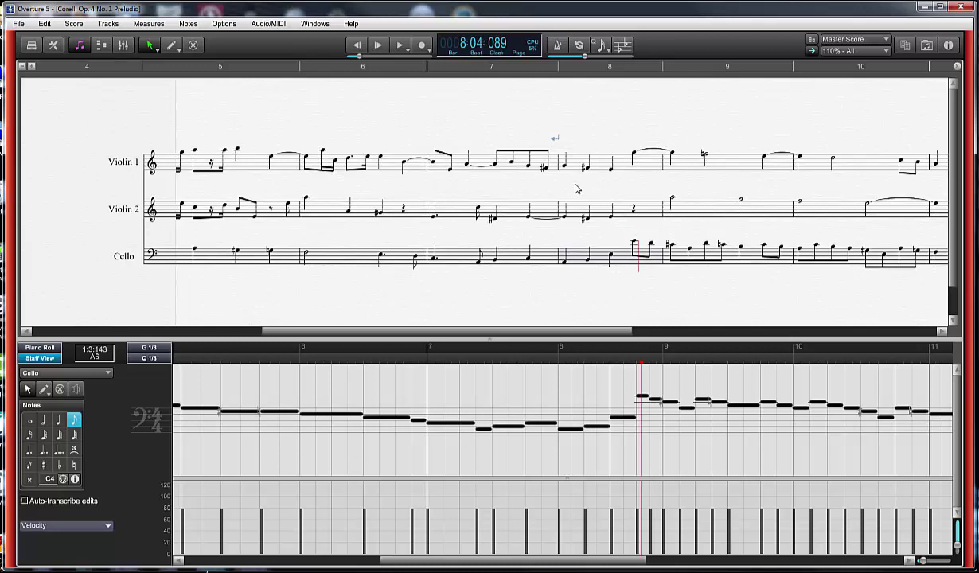
- Set the graphic editor's pencil to Random drawing mode, with all 17 measures of the Cello's velocities in view
drag(542, 330, 219, 312)
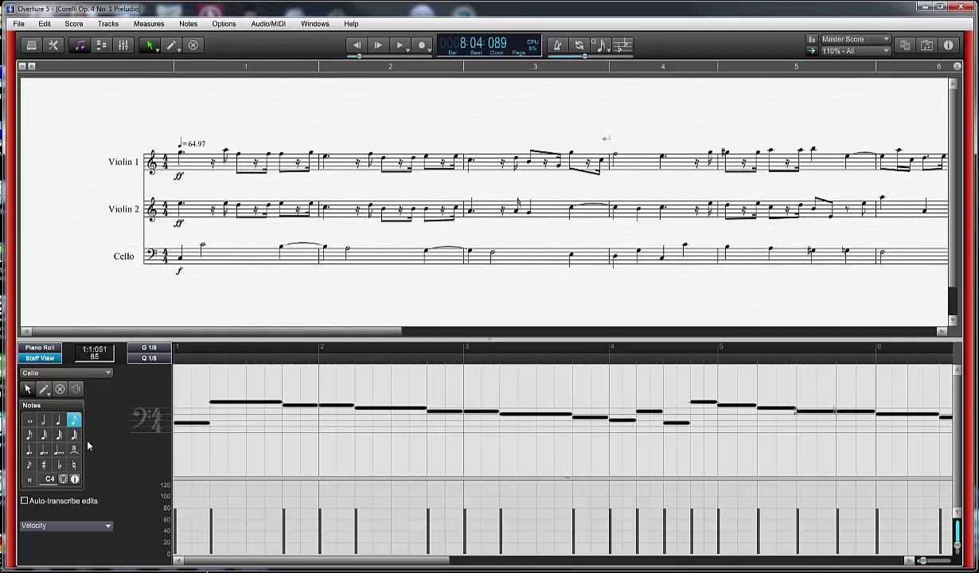
click(46, 393)
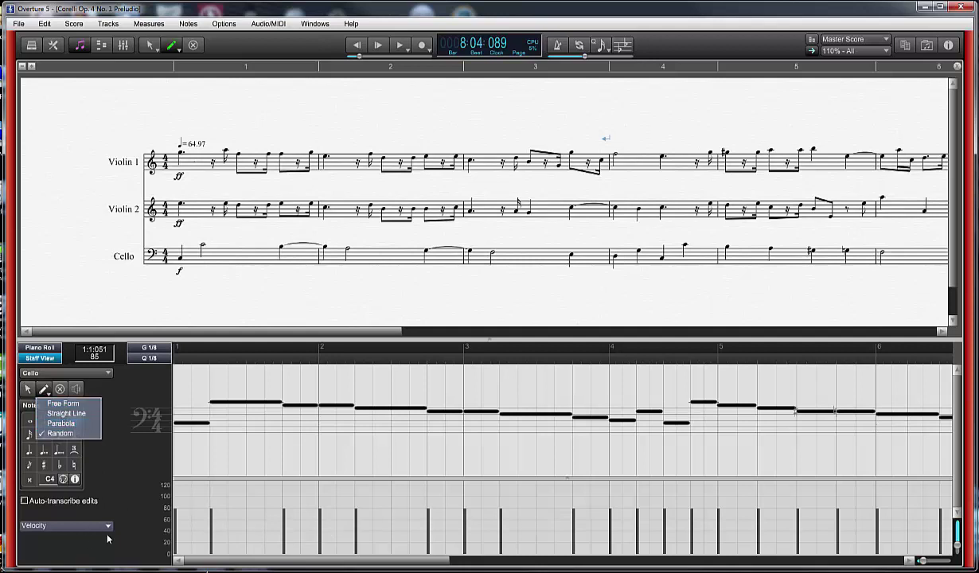
click(59, 433)
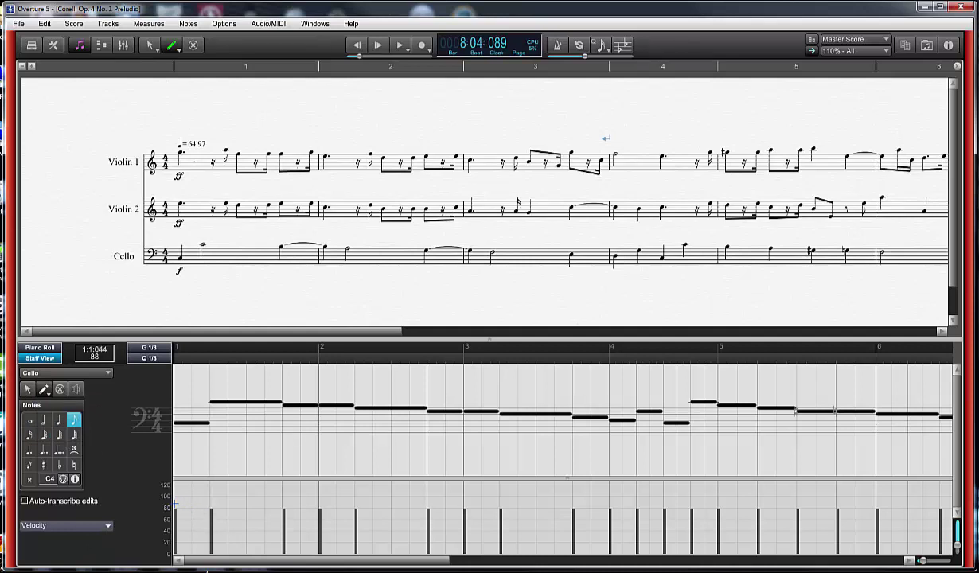
click(920, 561)
click(921, 561)
click(921, 561)
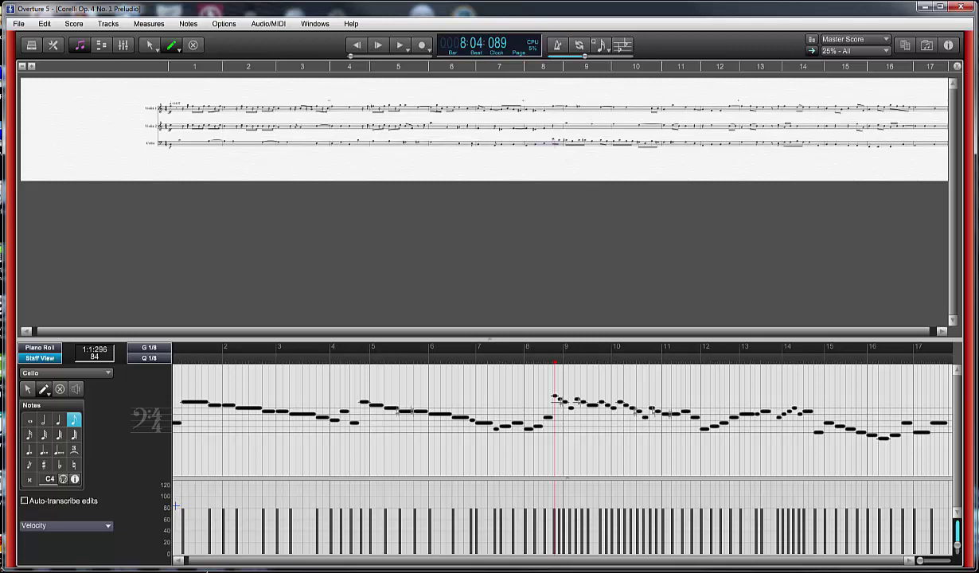
- Randomize the Cello velocities slightly around 80 from measure 1 to 17, and play the result into measure 3
mouse_move(176, 506)
mouse_down()
mouse_move(611, 491)
mouse_move(933, 510)
mouse_up()
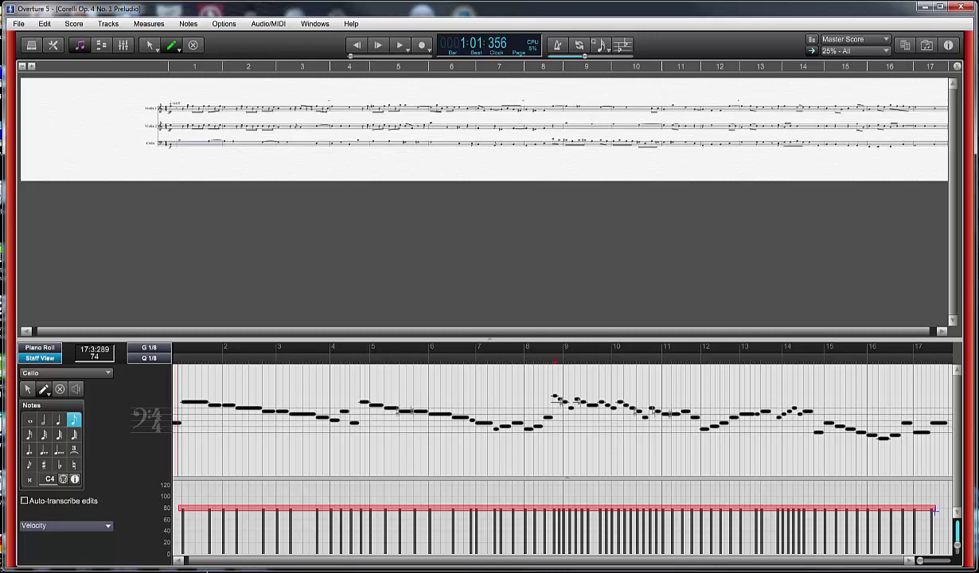
drag(935, 511, 931, 509)
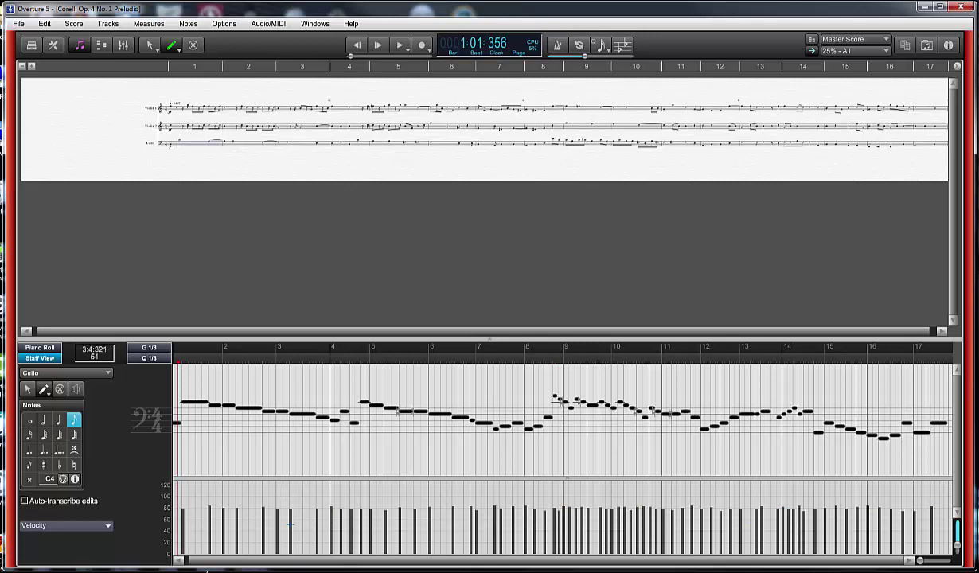
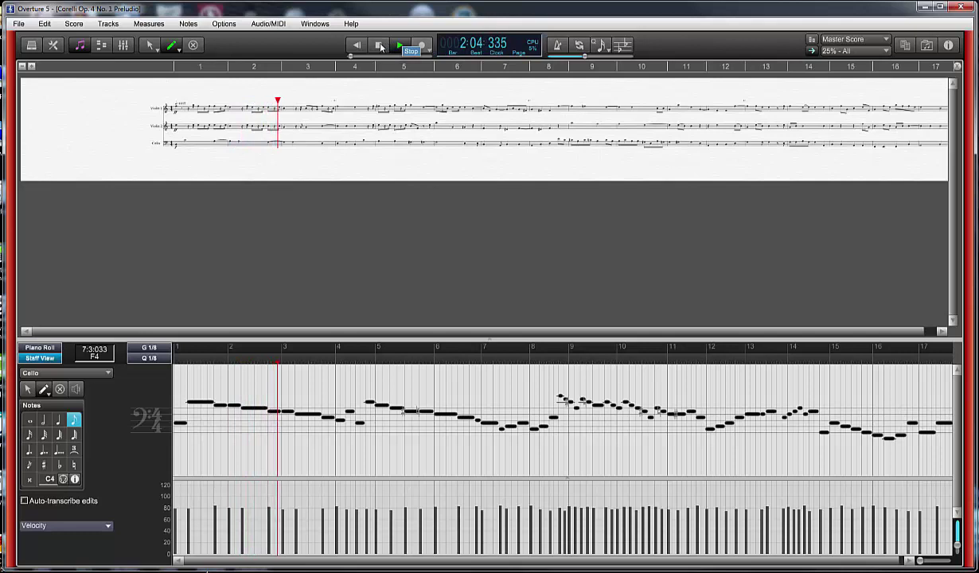
click(381, 46)
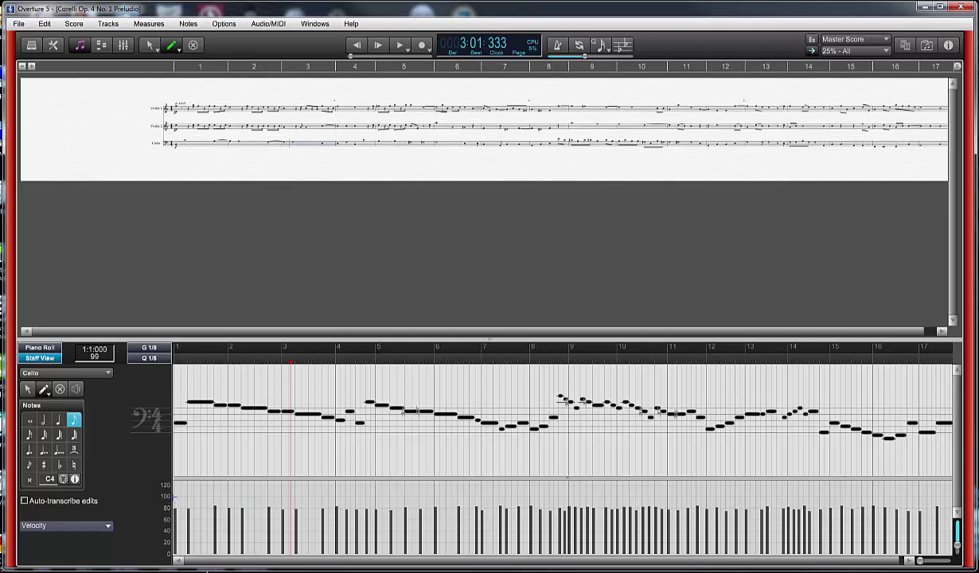
- Replace the Cello's slight velocity changes with widely random values across the whole part, and play the result into measure 3
click(175, 494)
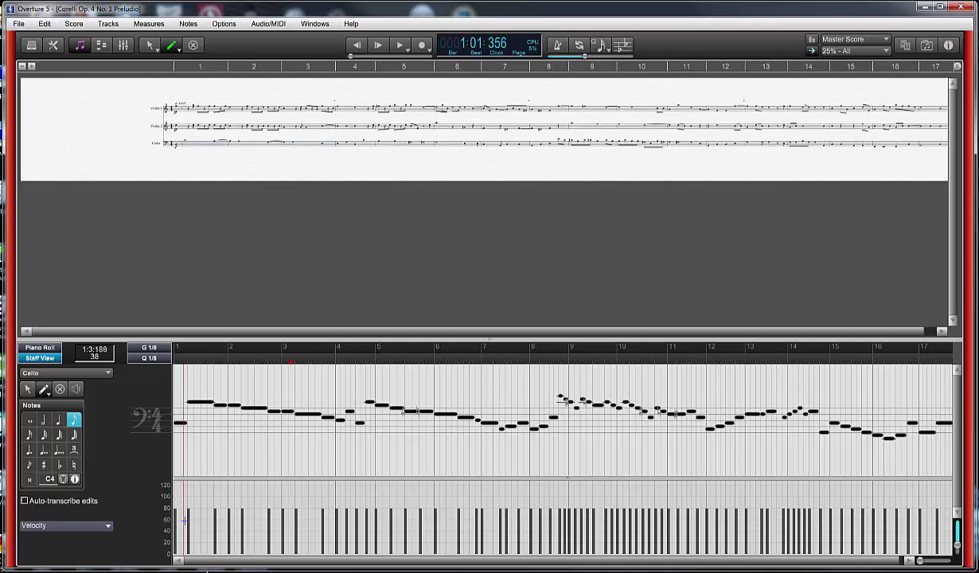
drag(177, 502, 959, 525)
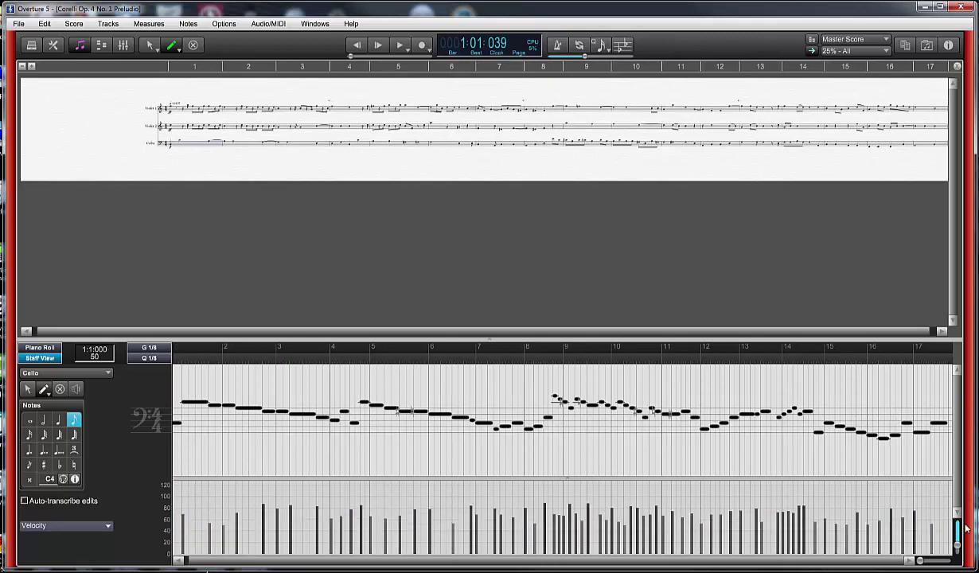
click(401, 48)
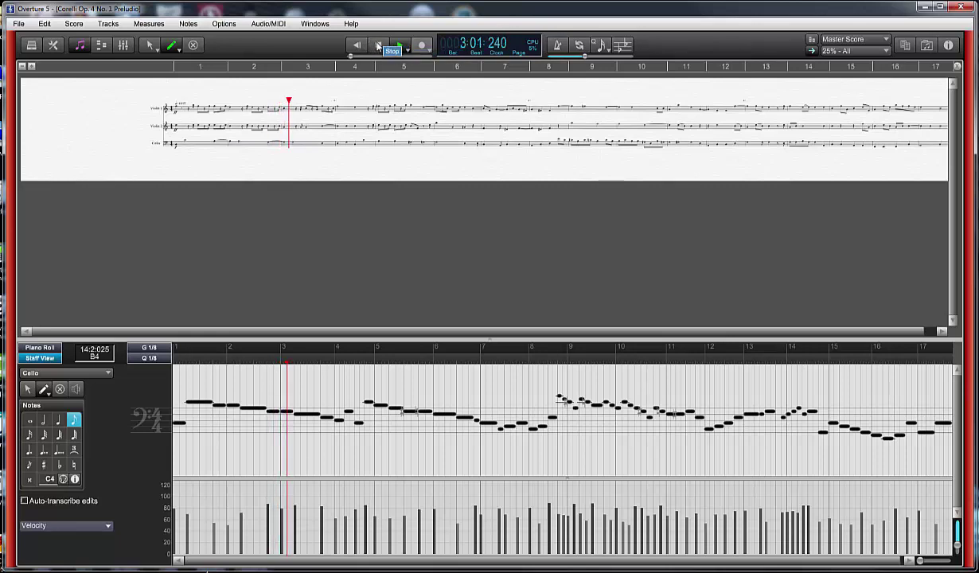
click(378, 46)
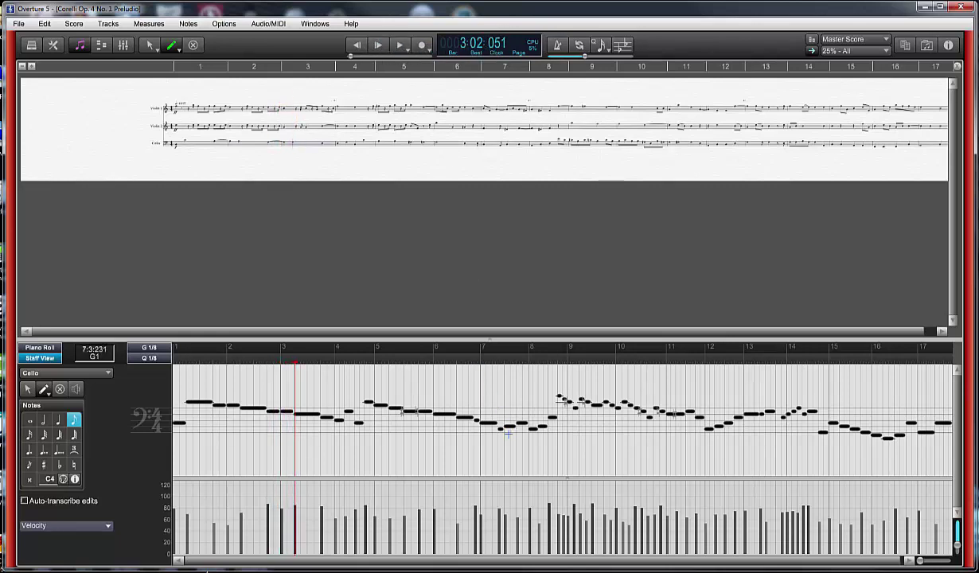
- Undo the wide velocity randomization and redraw the Cello velocities in a narrow random band around 80 through measure 17
key(ctrl+a)
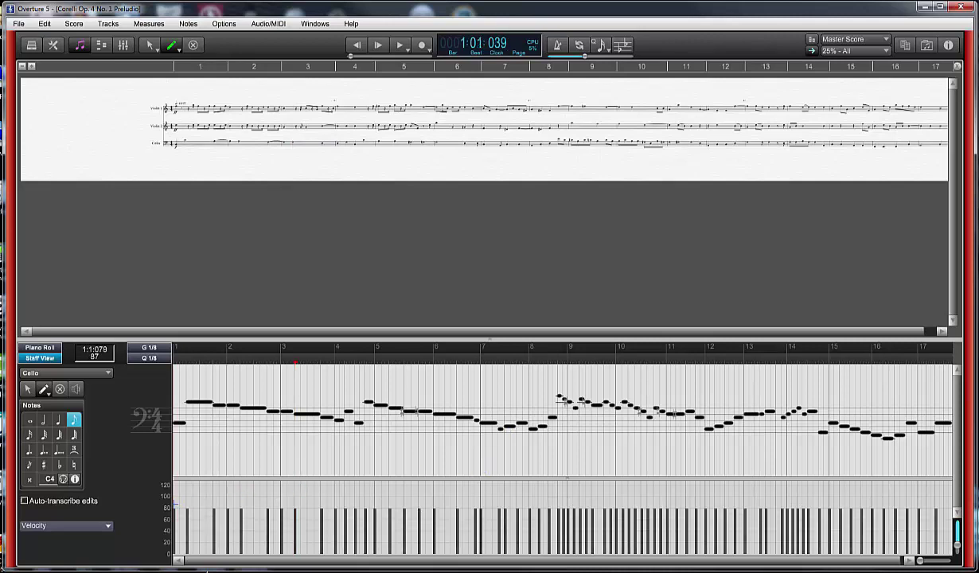
drag(176, 507, 917, 506)
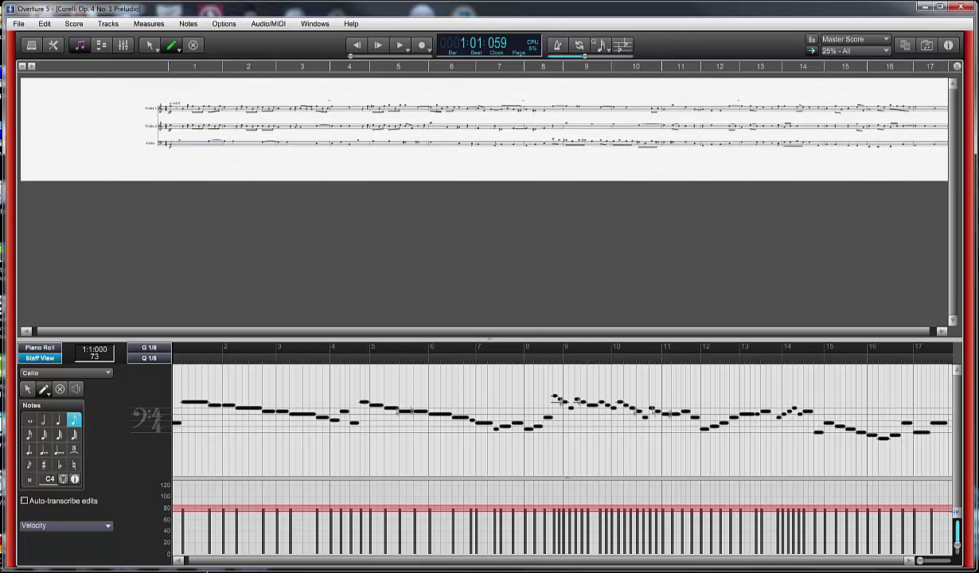
key(ctrl+z)
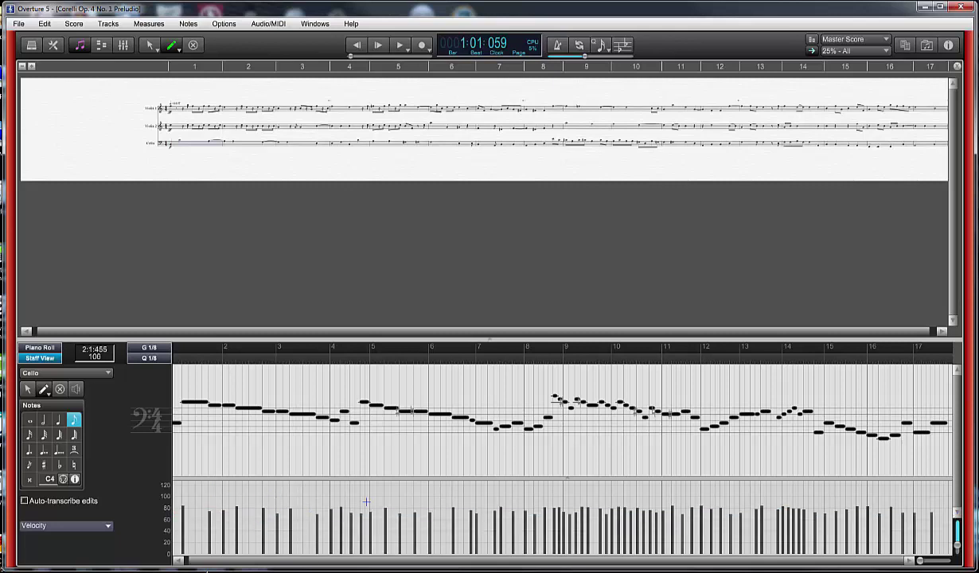
- Show the Tempo data in the graphic editor and draw slight random variation along the tempo line from measure 1 to 17
click(109, 528)
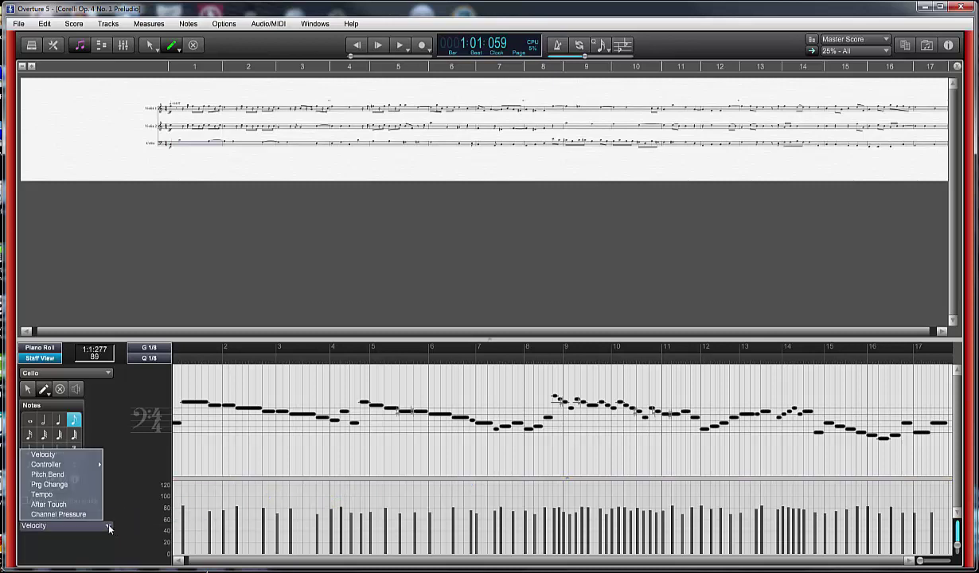
click(75, 495)
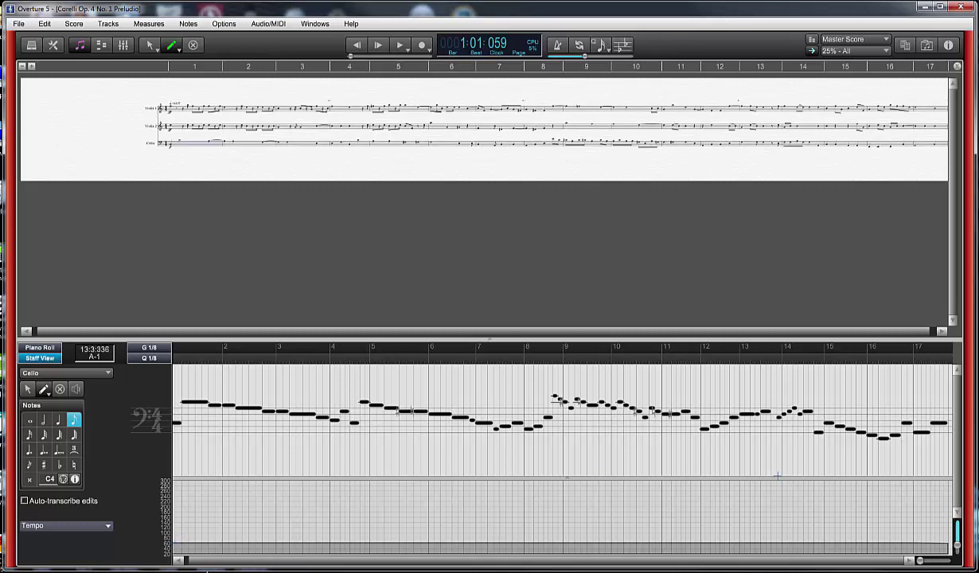
click(957, 546)
drag(957, 546, 957, 549)
drag(173, 541, 952, 542)
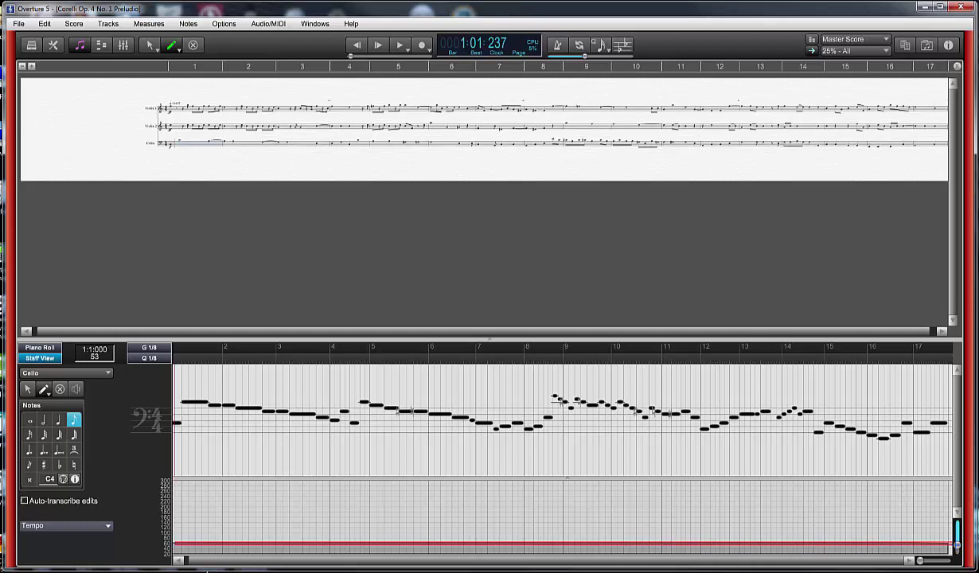
drag(951, 544, 952, 542)
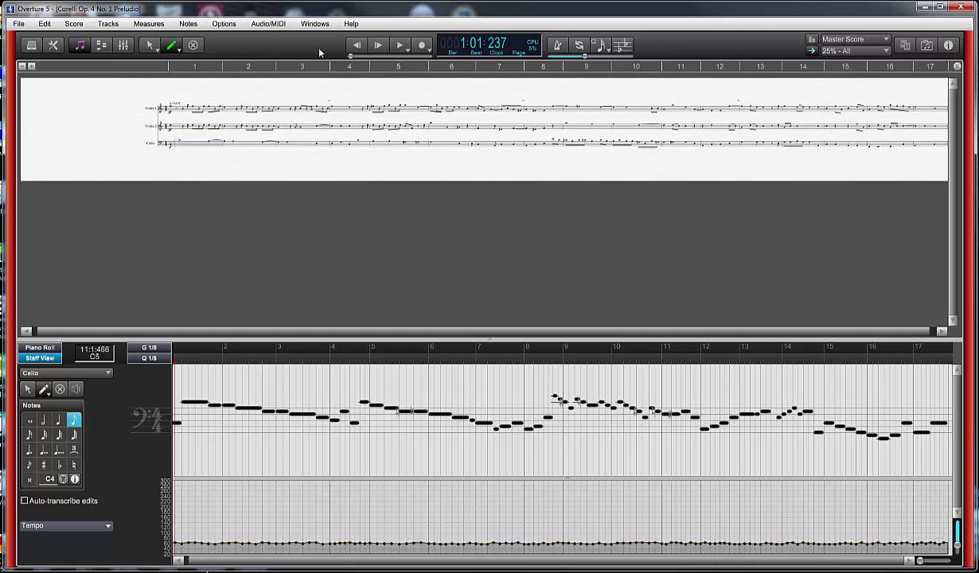
- Play the score from the beginning into measure 4 to listen to the slight tempo variation
click(357, 46)
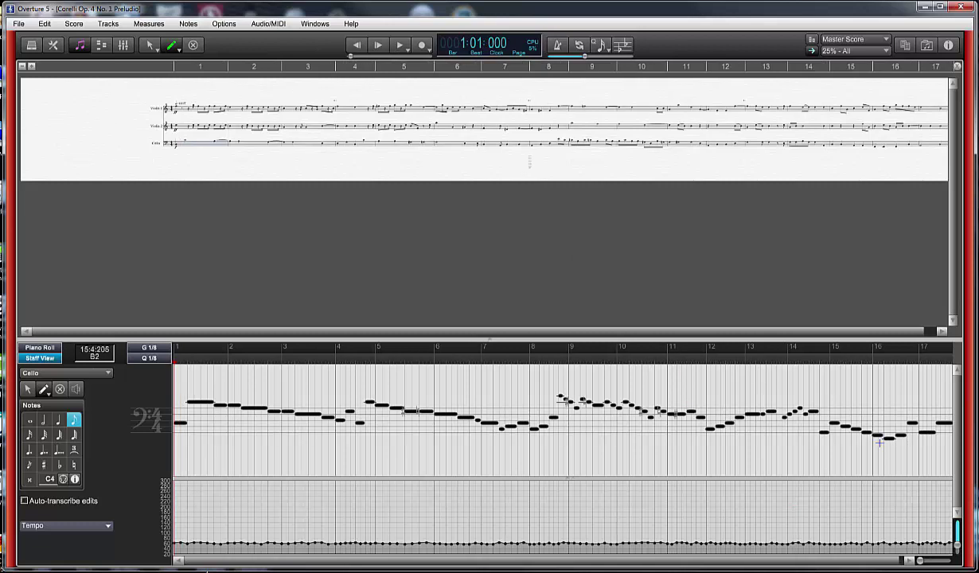
click(922, 562)
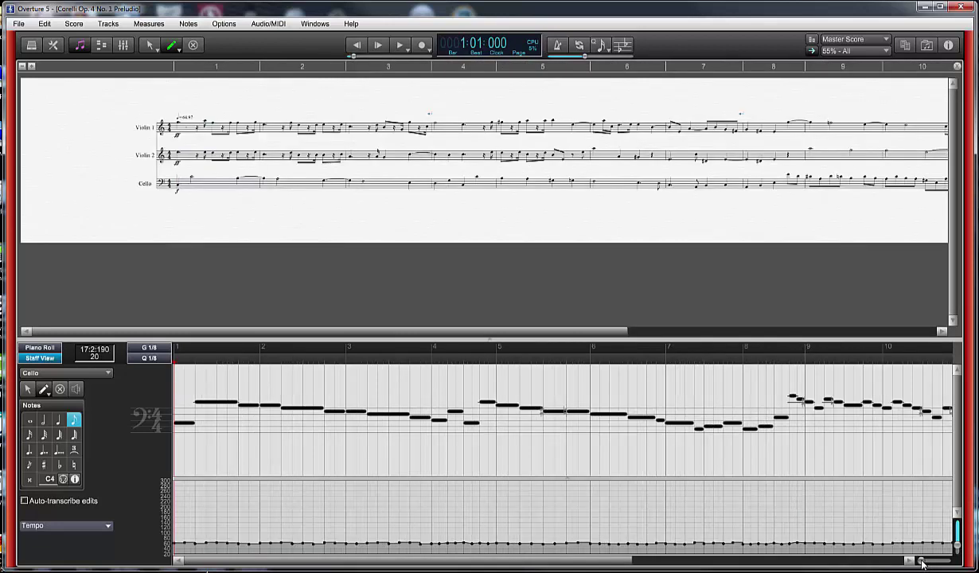
click(921, 562)
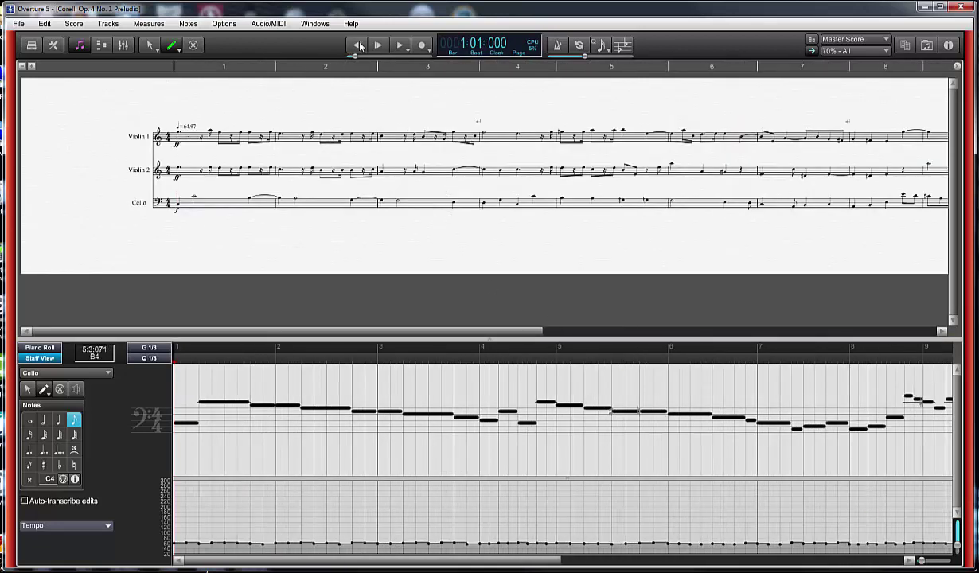
click(399, 46)
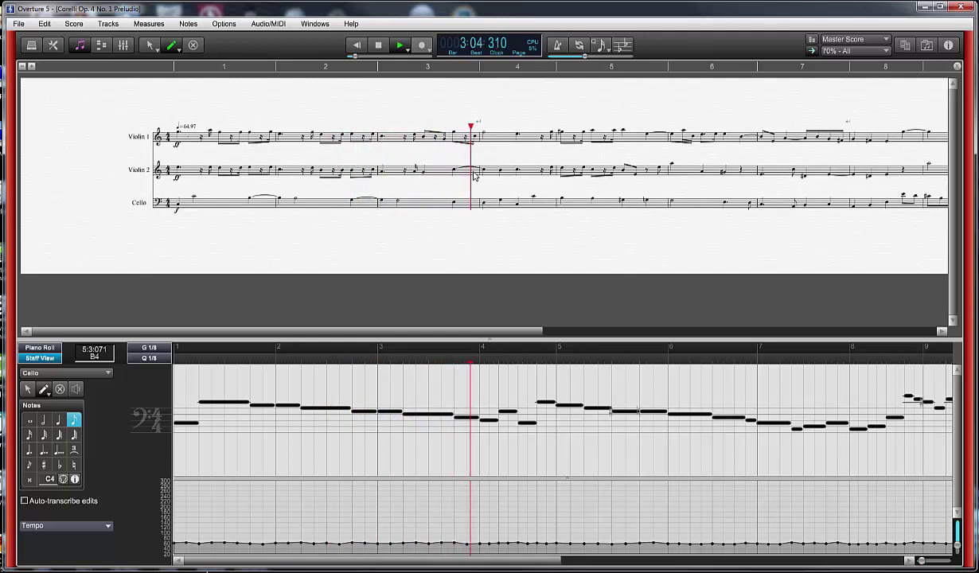
click(379, 46)
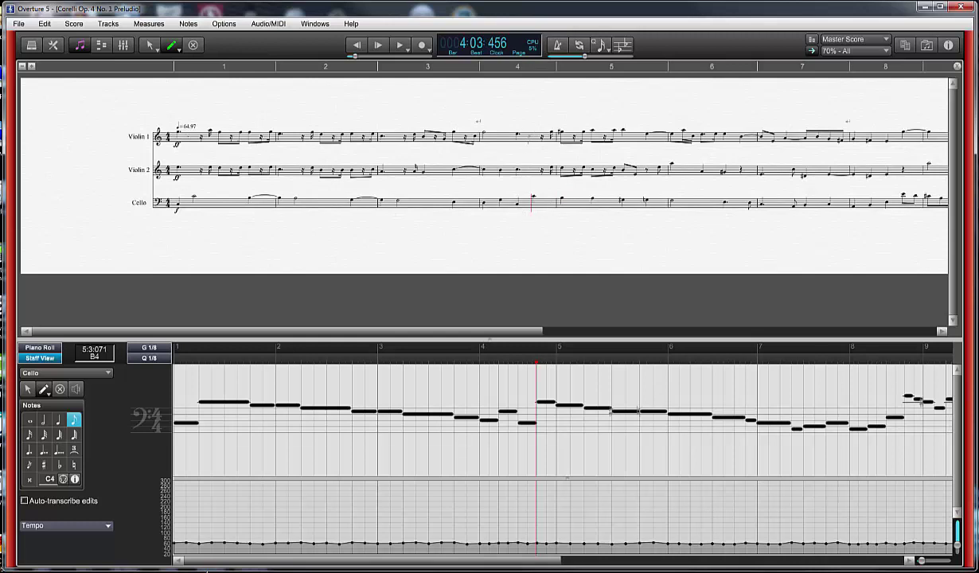
- Replace the slight tempo variation with widely random values between about 28 and 87 across measures 1 to 17, and play the result into measure 3
key(Escape)
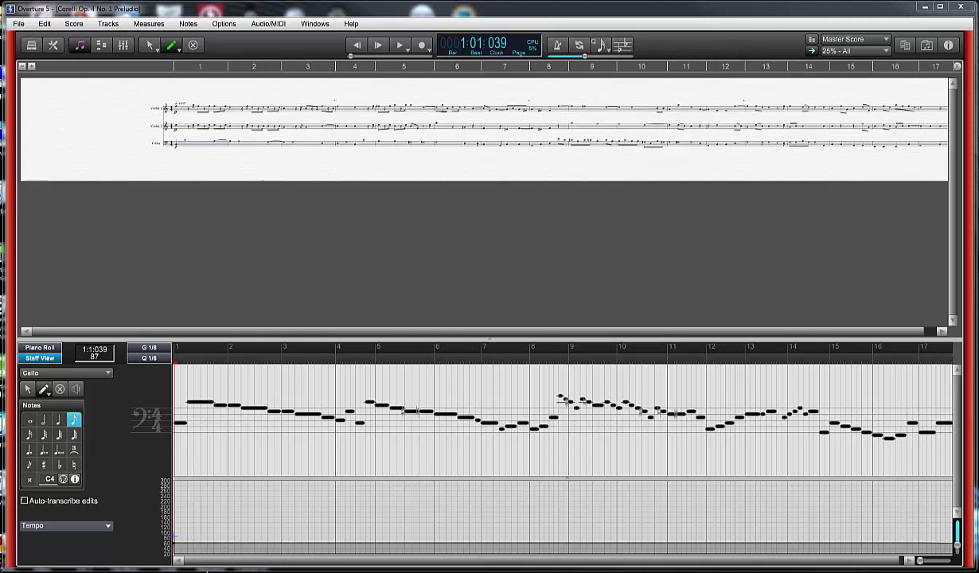
drag(175, 537, 951, 547)
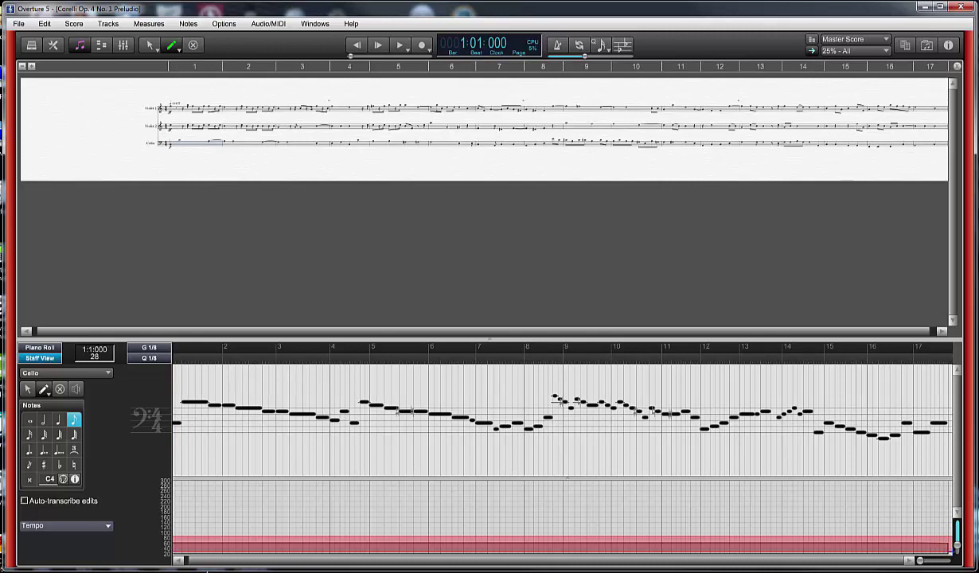
drag(951, 548, 915, 538)
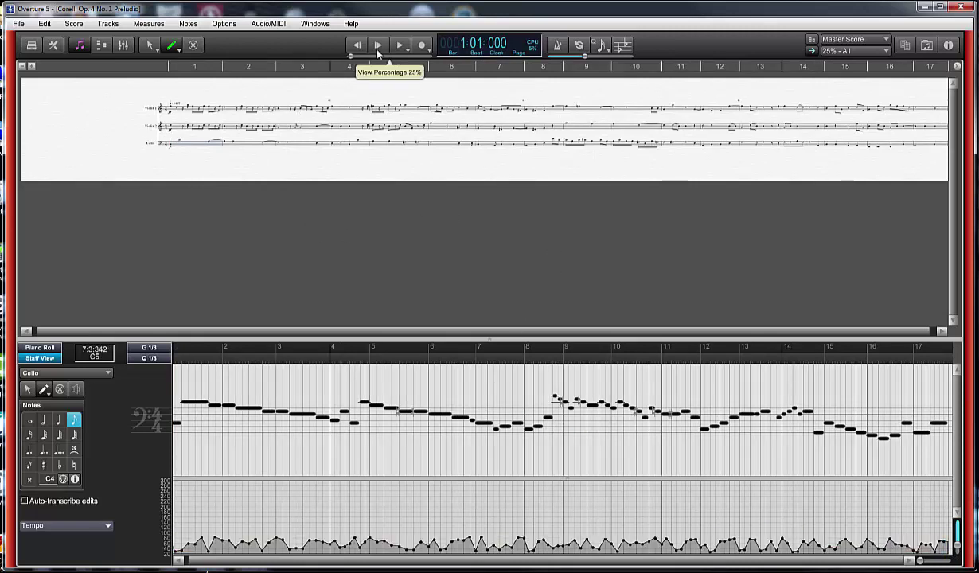
click(357, 46)
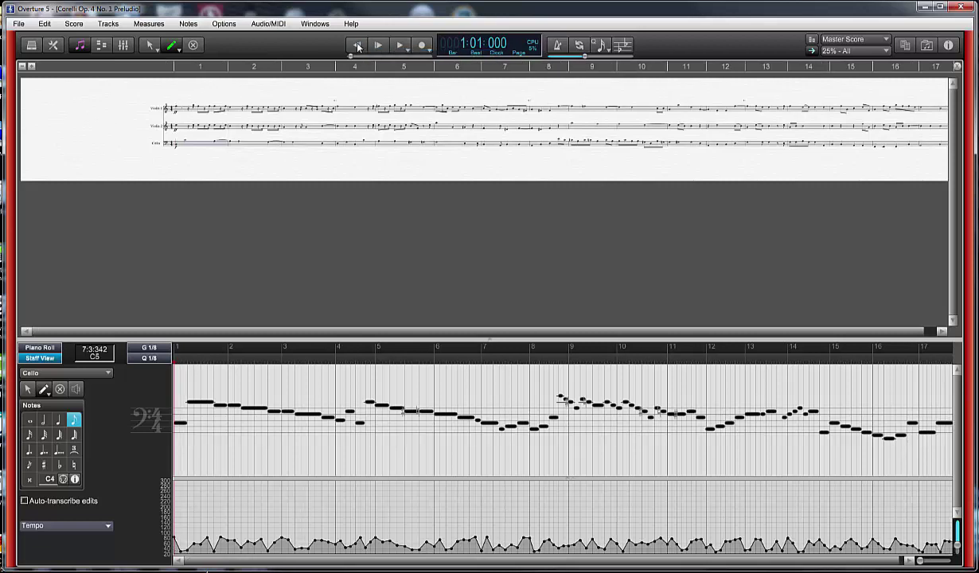
click(400, 45)
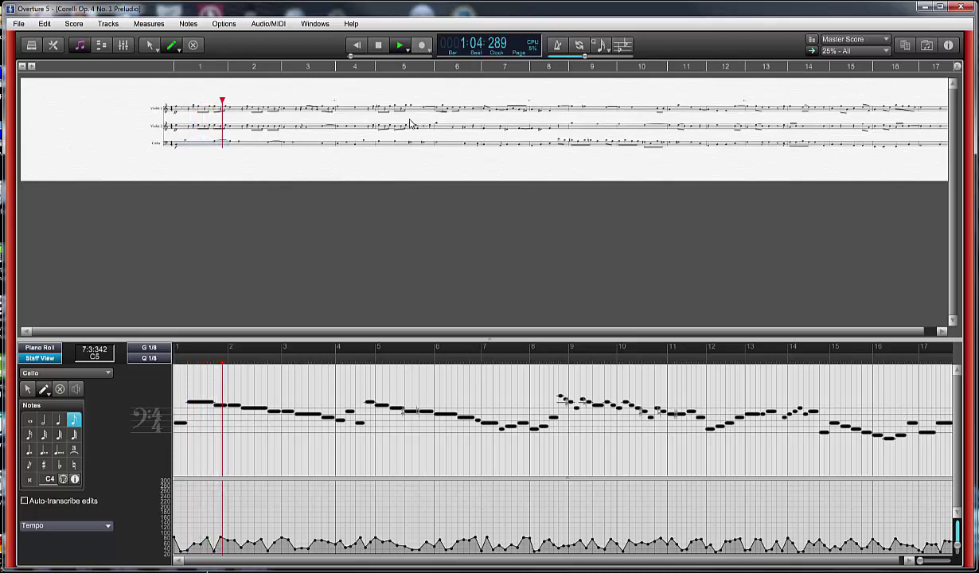
click(379, 46)
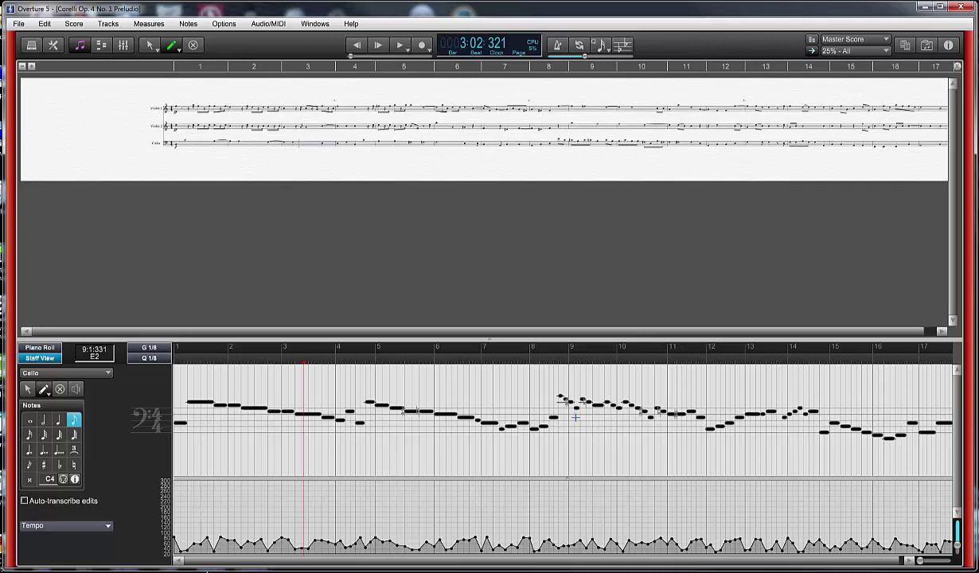
click(191, 23)
mouse_move(224, 24)
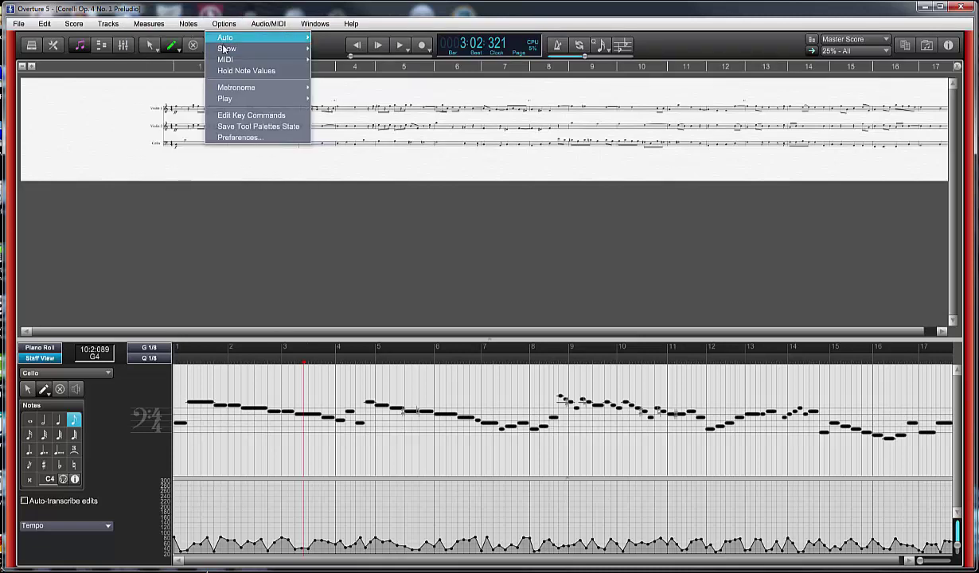
mouse_move(226, 53)
click(280, 15)
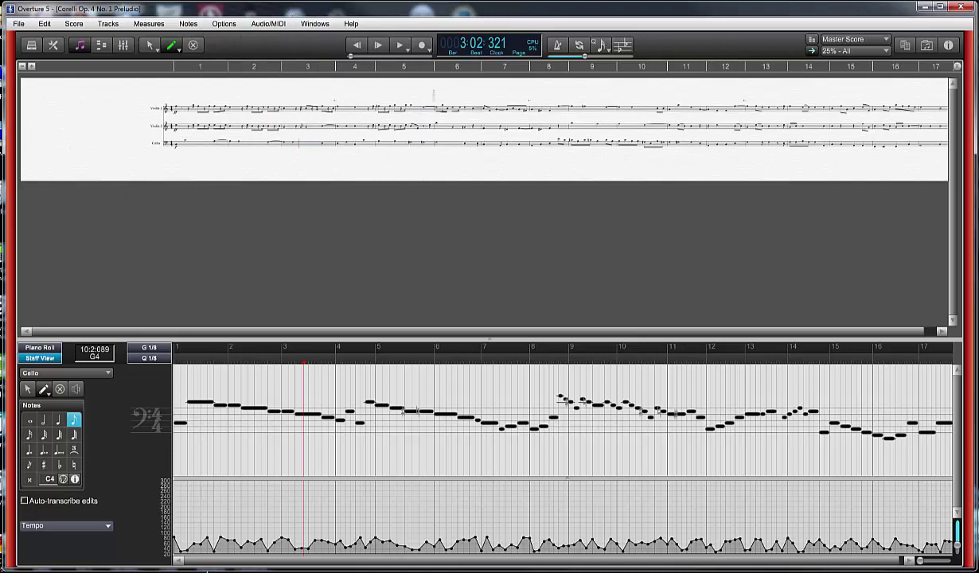